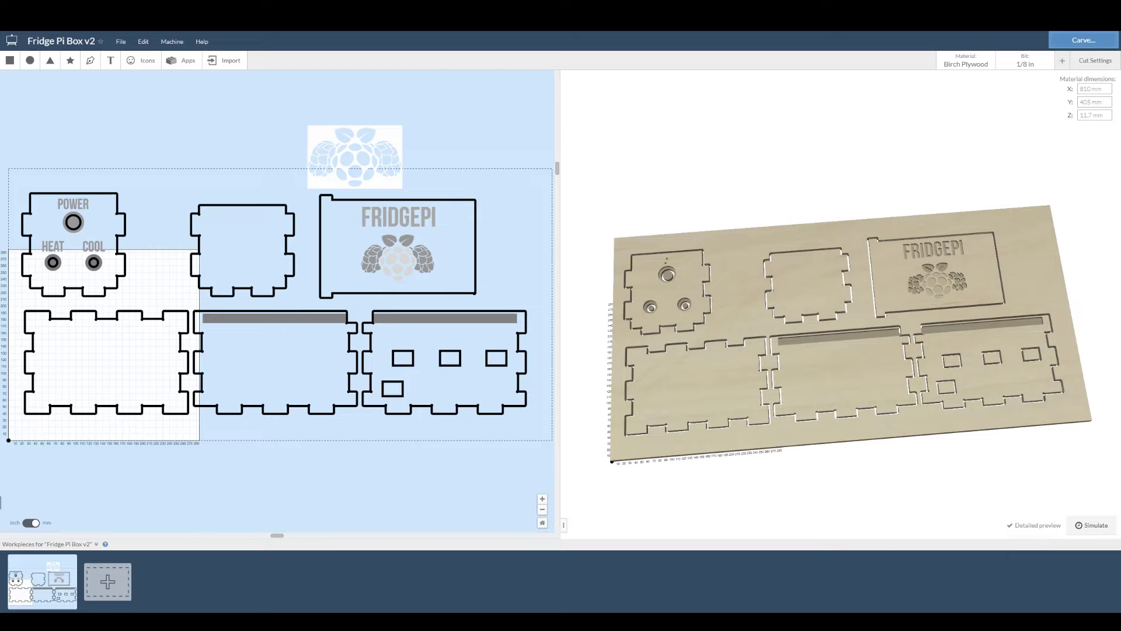
Add a blank workpiece to the project, switching the units to inches and back to millimetres
left_click(104, 582)
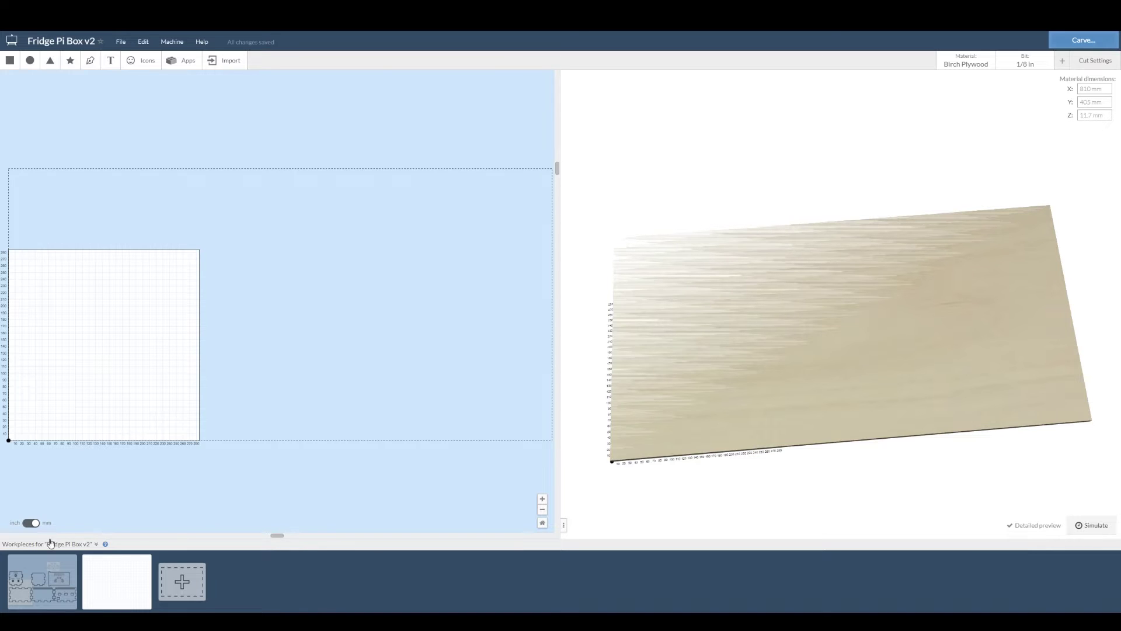
left_click(28, 523)
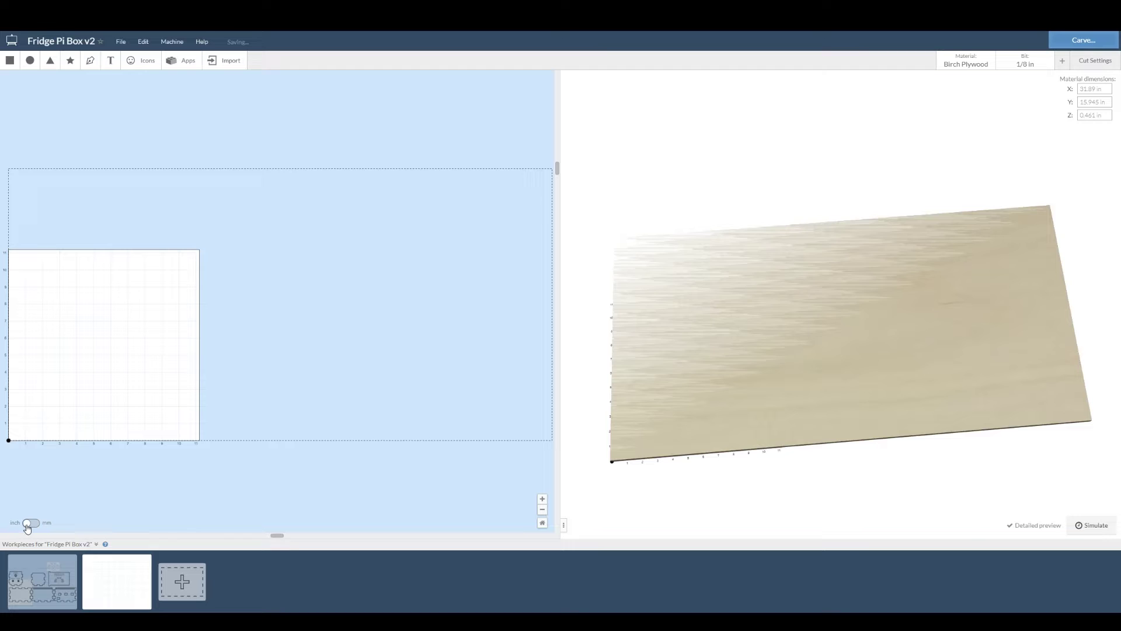
left_click(28, 524)
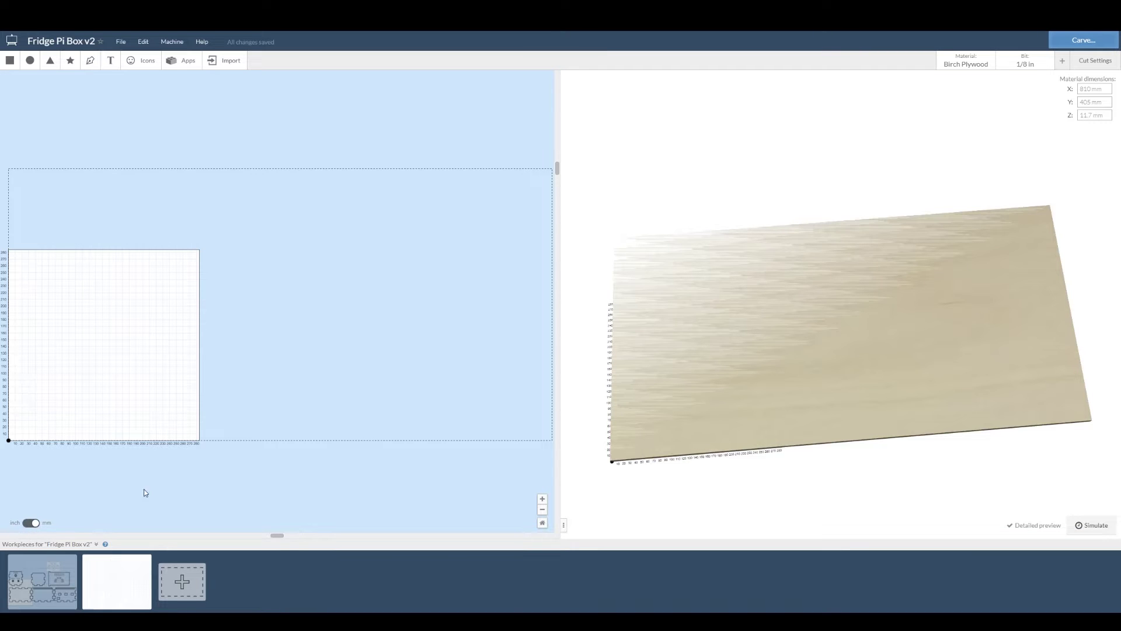
Generate a box with the Box Maker app, 150 mm wide, 75 mm high and 150 mm deep with a top, and import its panels
left_click(185, 64)
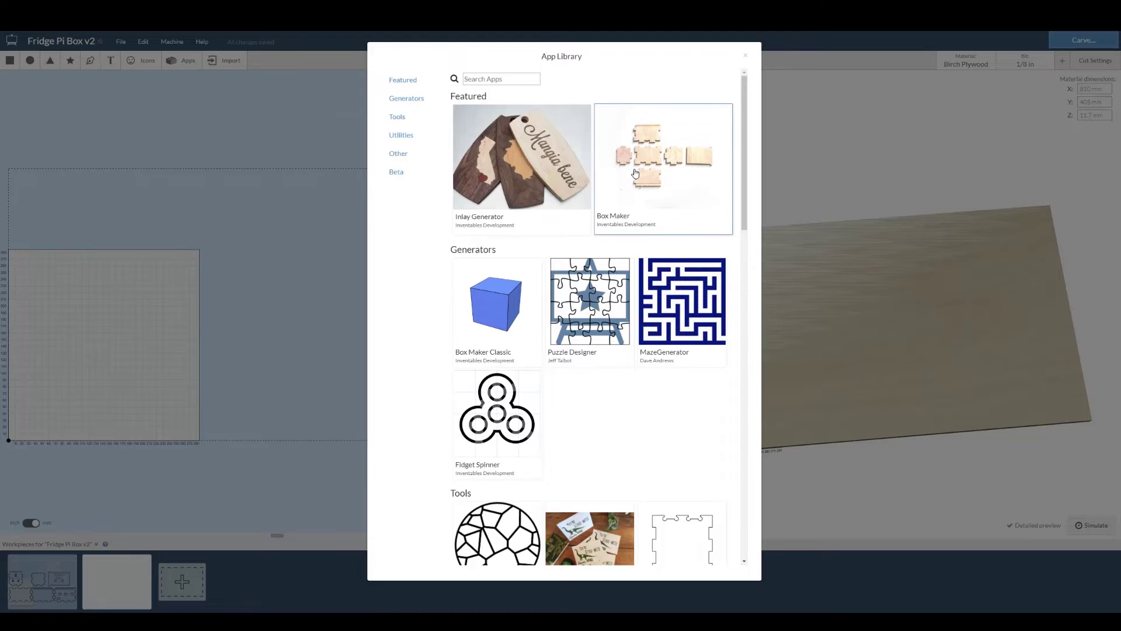
left_click(635, 174)
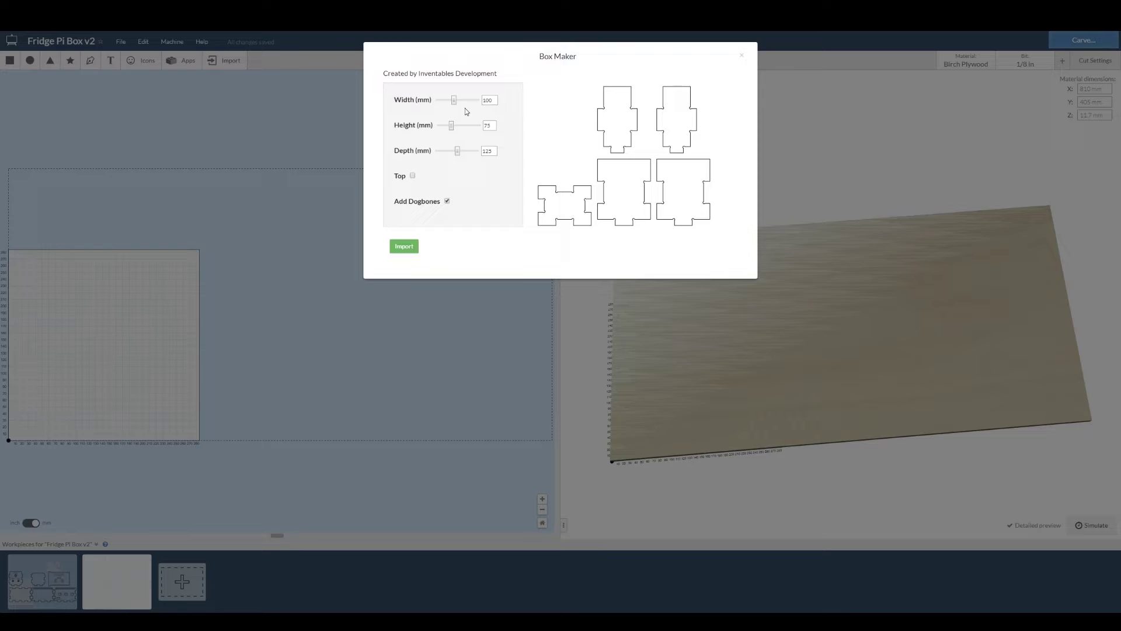
left_click_drag(498, 101, 480, 104)
key("Tab")
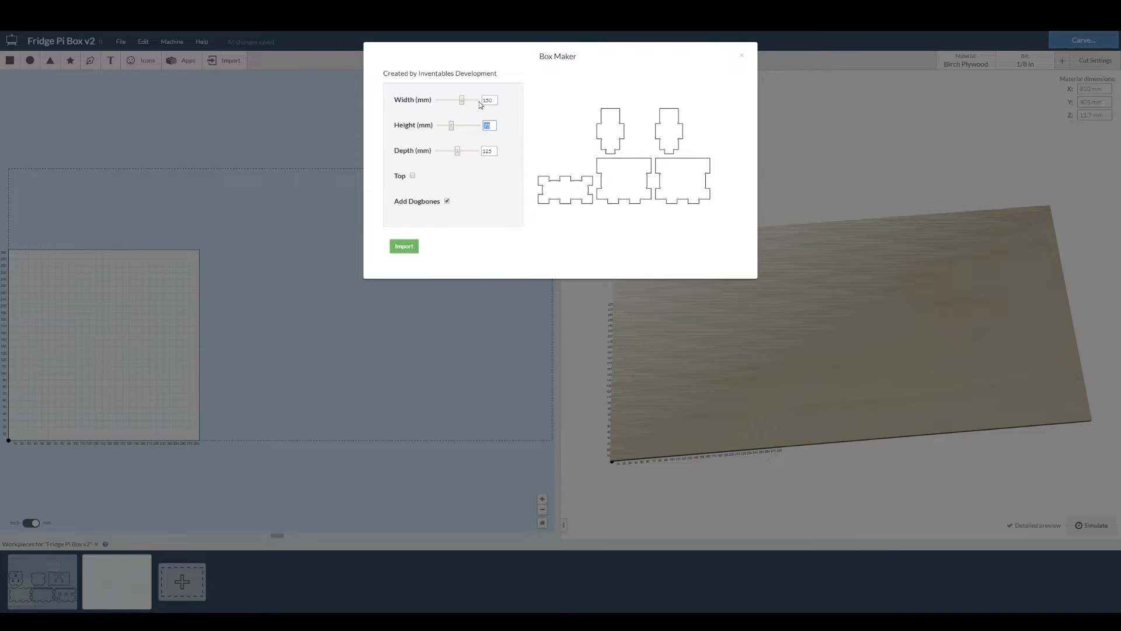
key("Tab")
key("Tab")
left_click(412, 177)
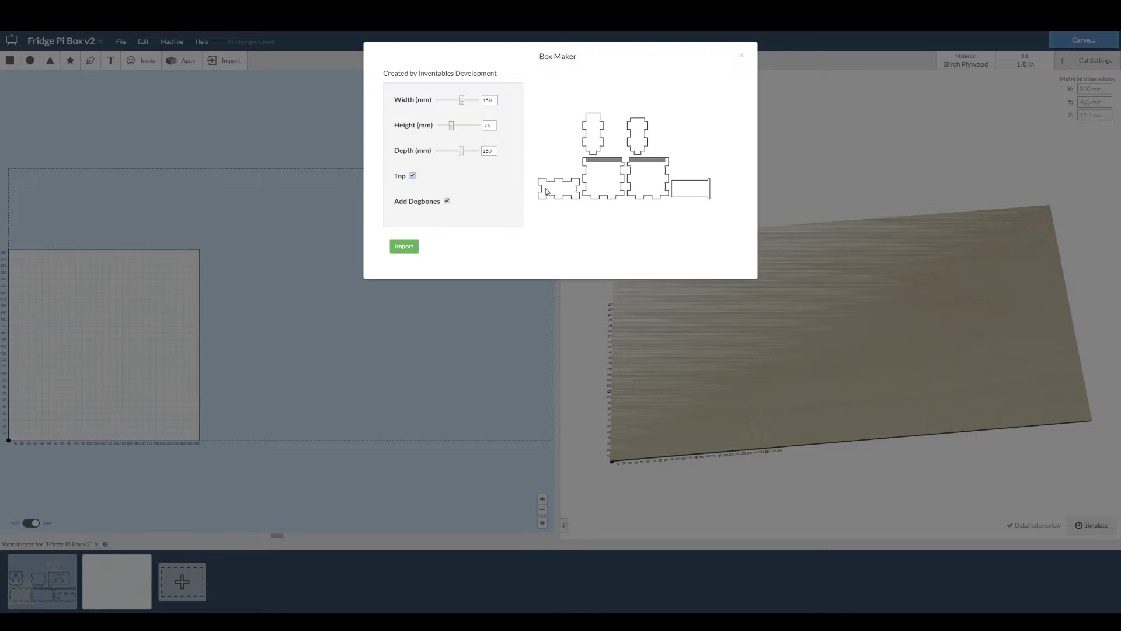
left_click(403, 246)
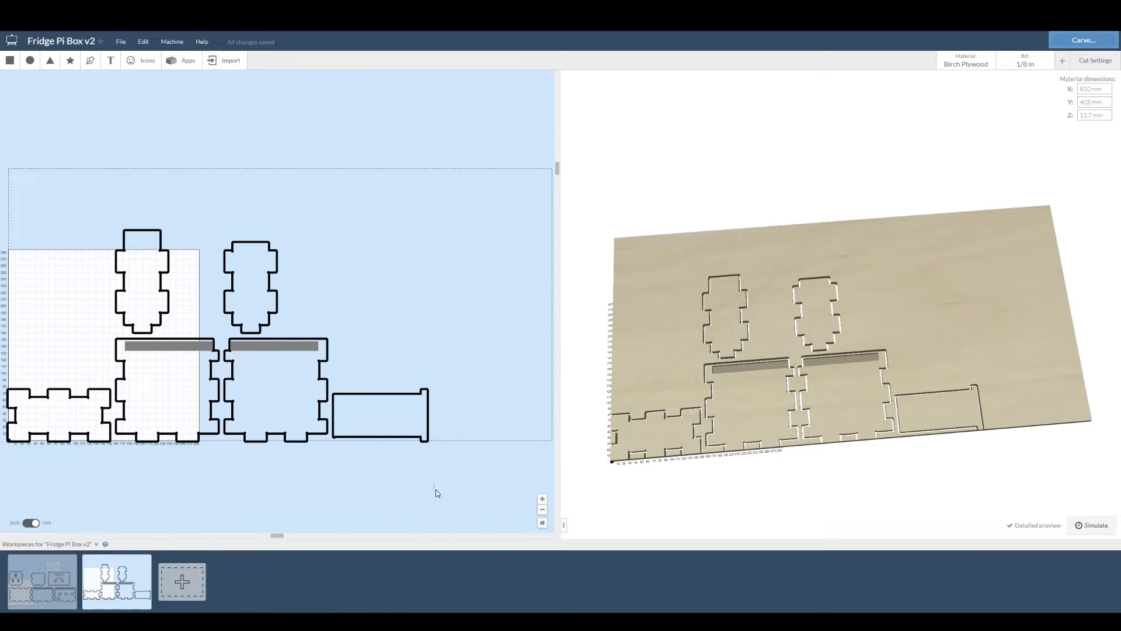
Move all the imported box panels together up and away from the origin so they lie inside the material boundary
left_click_drag(433, 484, 0, 199)
left_click_drag(194, 370, 216, 350)
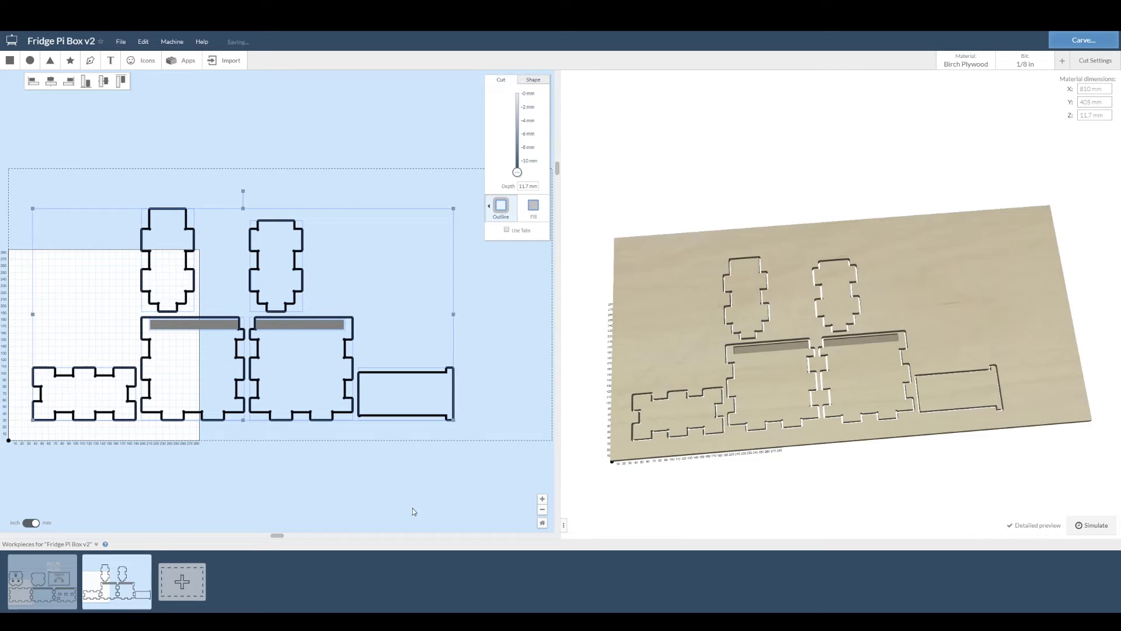
left_click(404, 485)
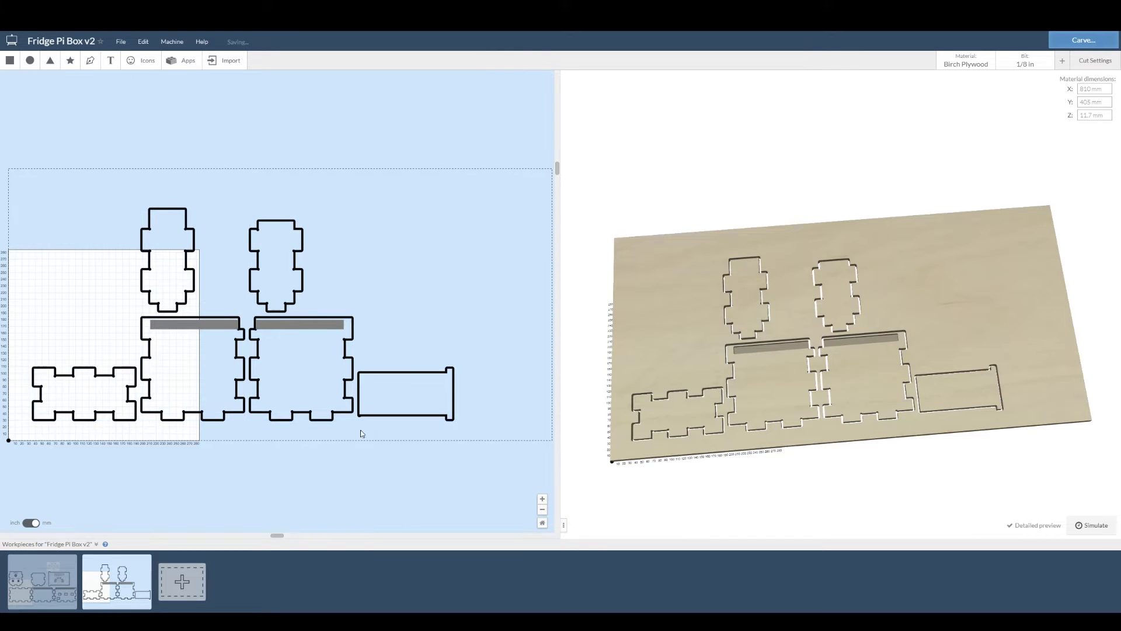
Inspect the cut settings of the right large panel's lid groove and of its outline
left_click(298, 325)
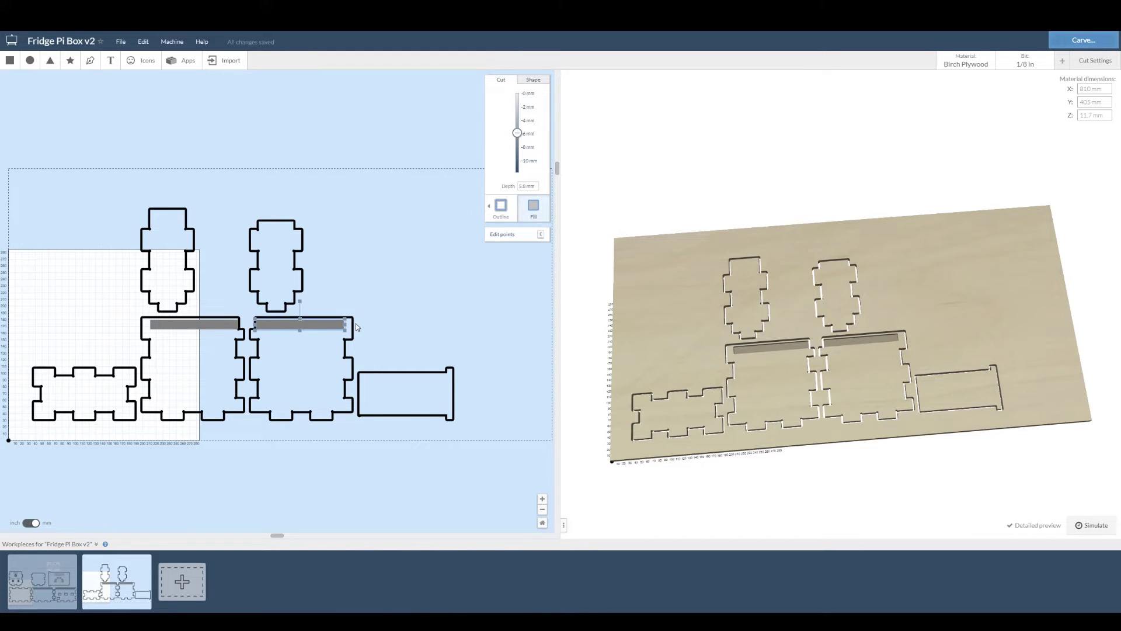
left_click(346, 356)
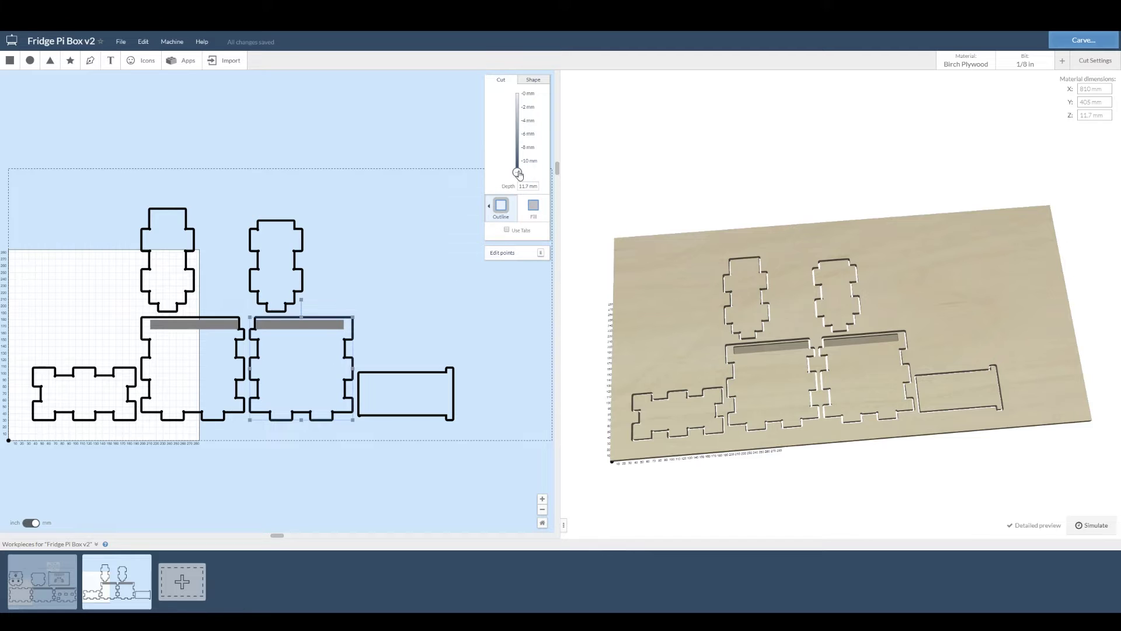
mouse_move(517, 173)
left_mouse_down()
mouse_move(517, 150)
mouse_move(518, 174)
left_mouse_up()
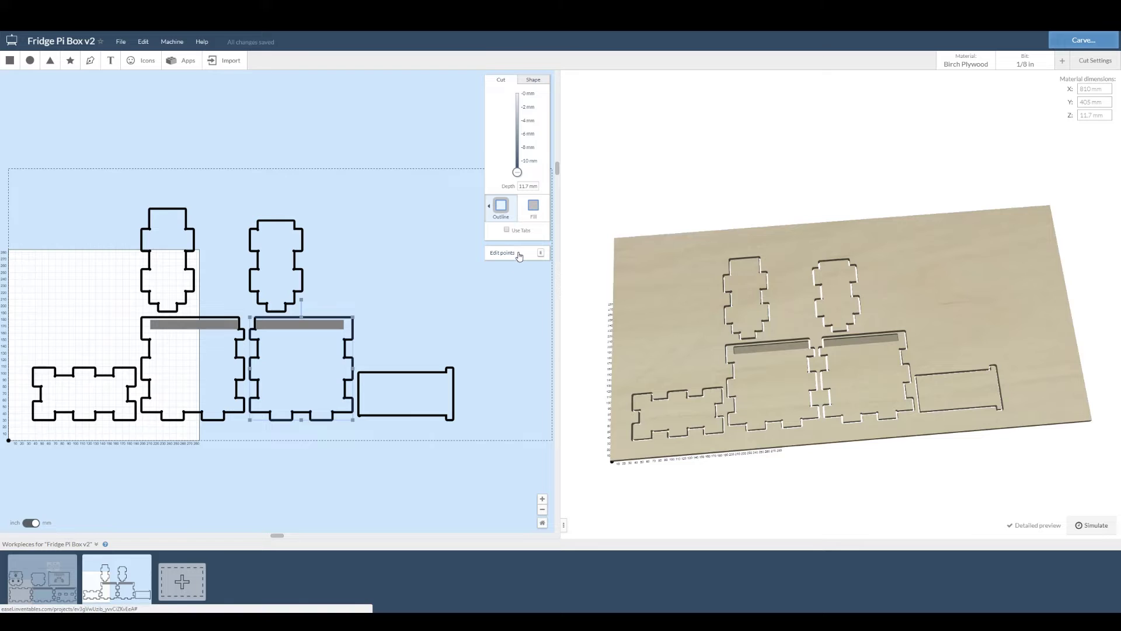
left_click(282, 466)
Add a circle and place it in the lower part of the left large panel
scroll(282, 444, "up", 3)
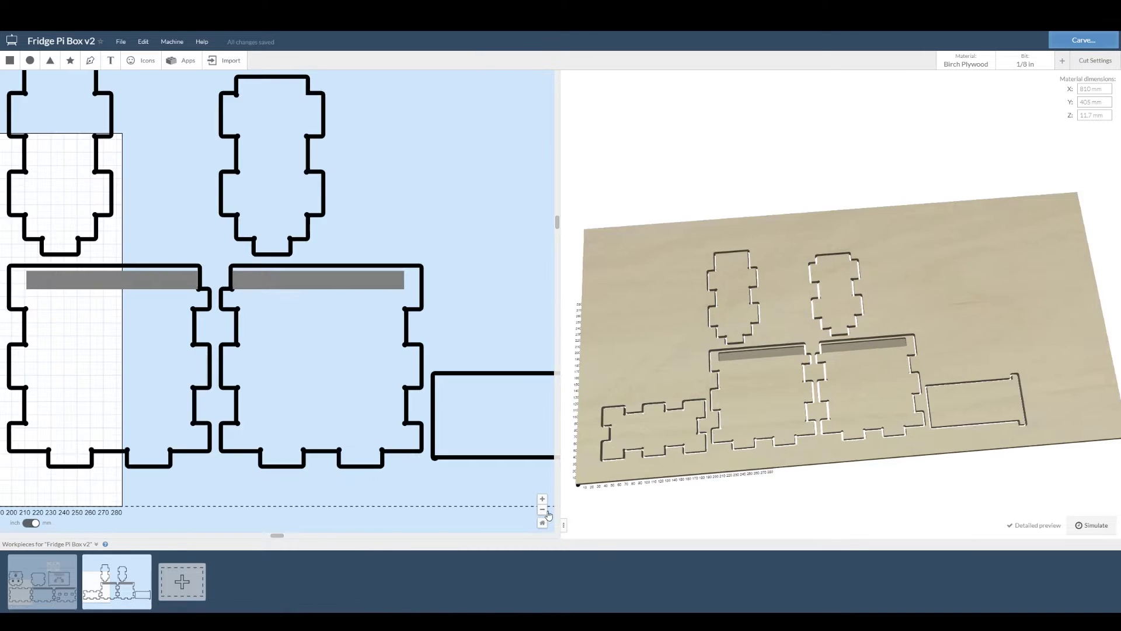
scroll(351, 468, "down", 2)
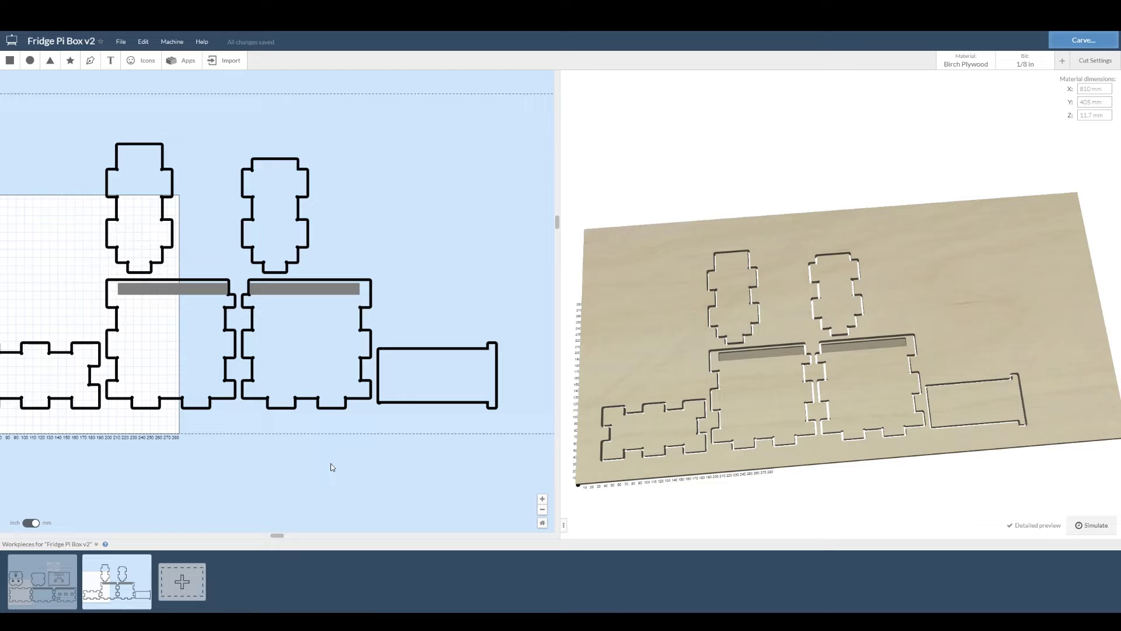
left_click(30, 60)
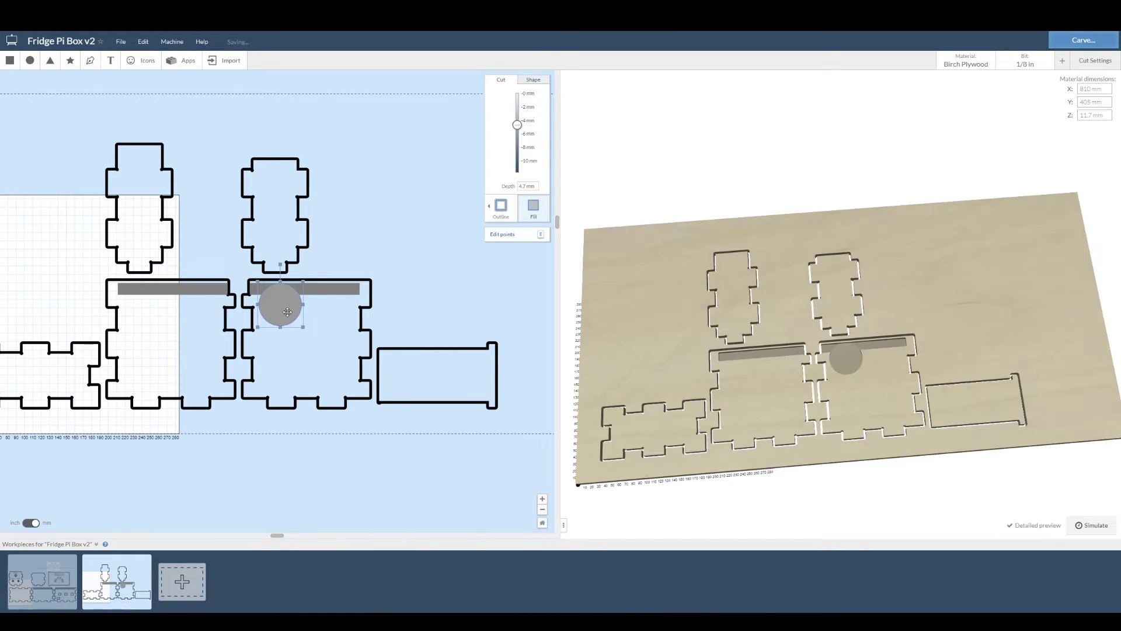
left_click_drag(286, 305, 164, 360)
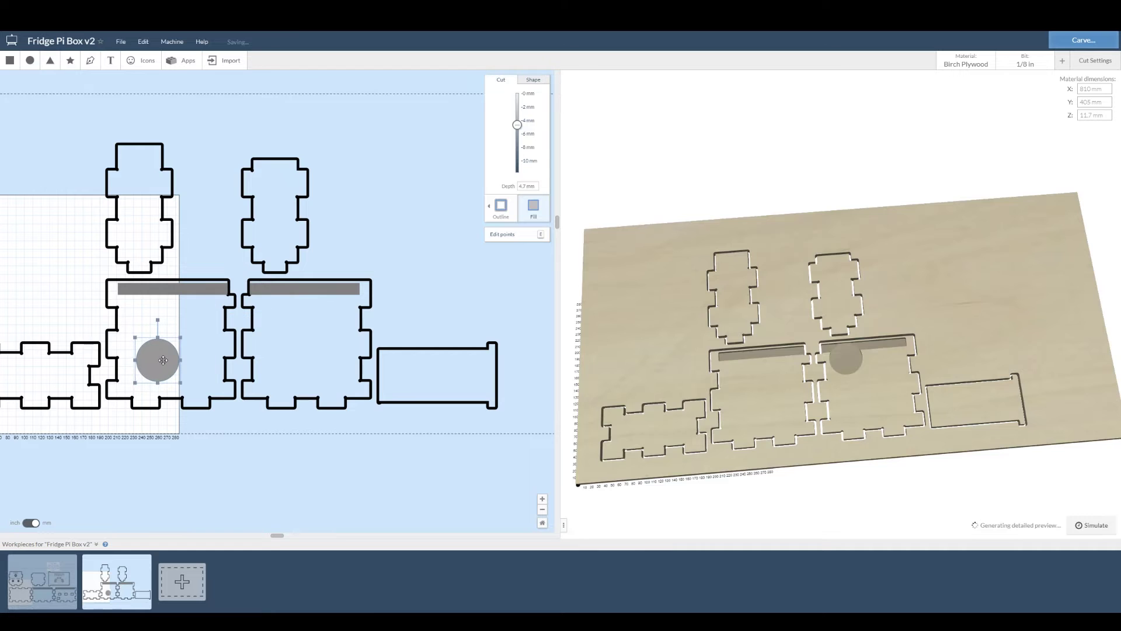
Set the circle's width and height to 25 mm
left_click(527, 81)
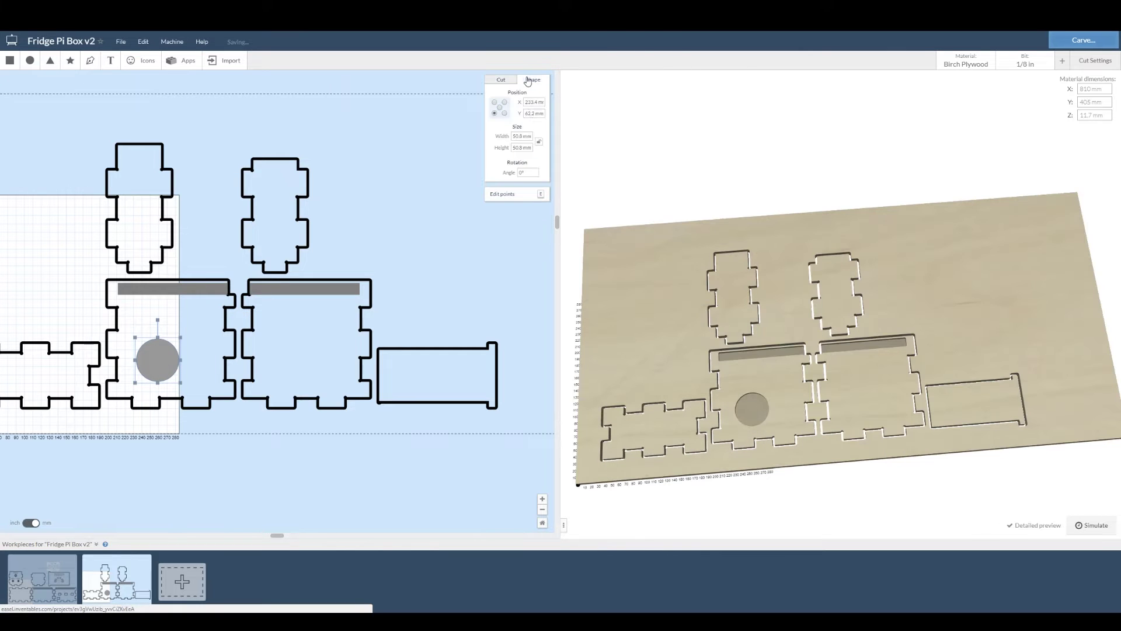
left_click(513, 136)
type("25")
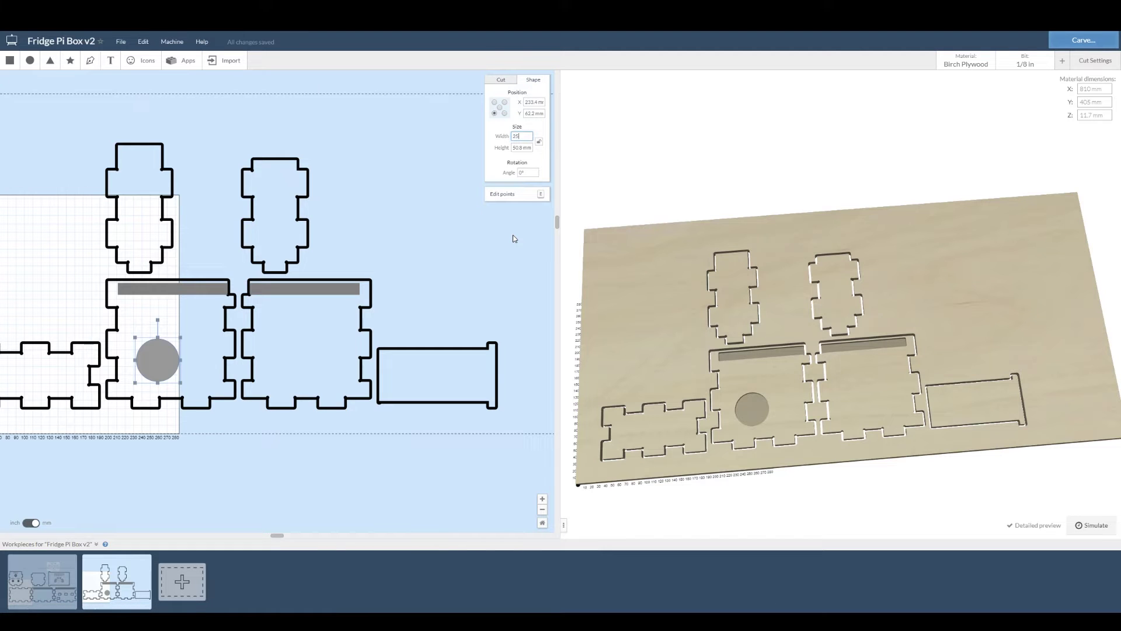
key("Tab")
type("2")
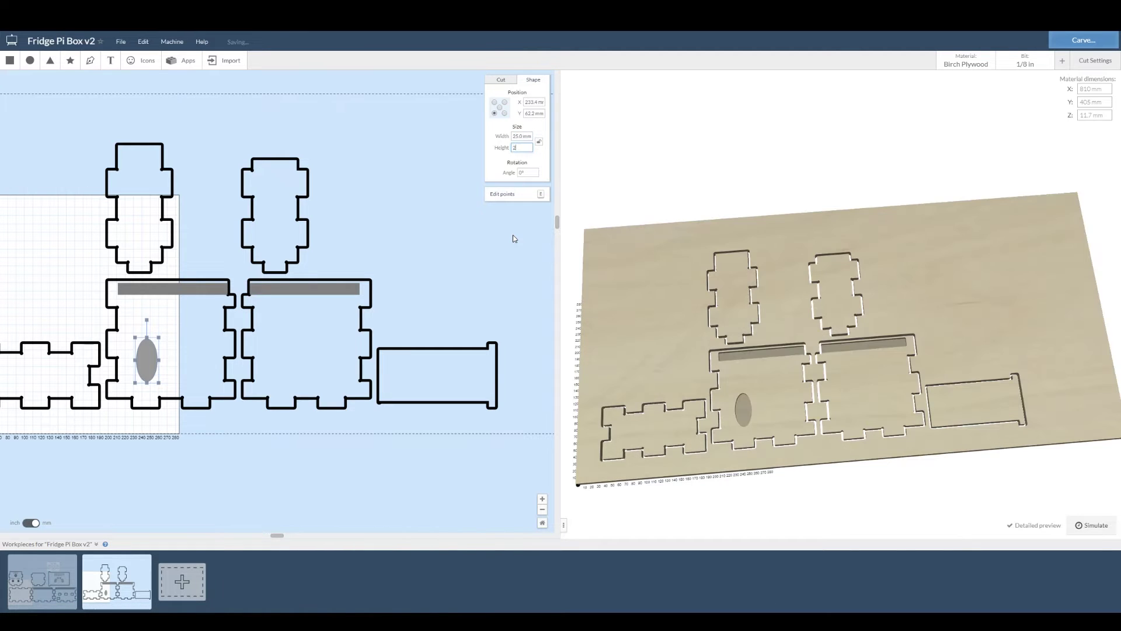
type("5")
key("Return")
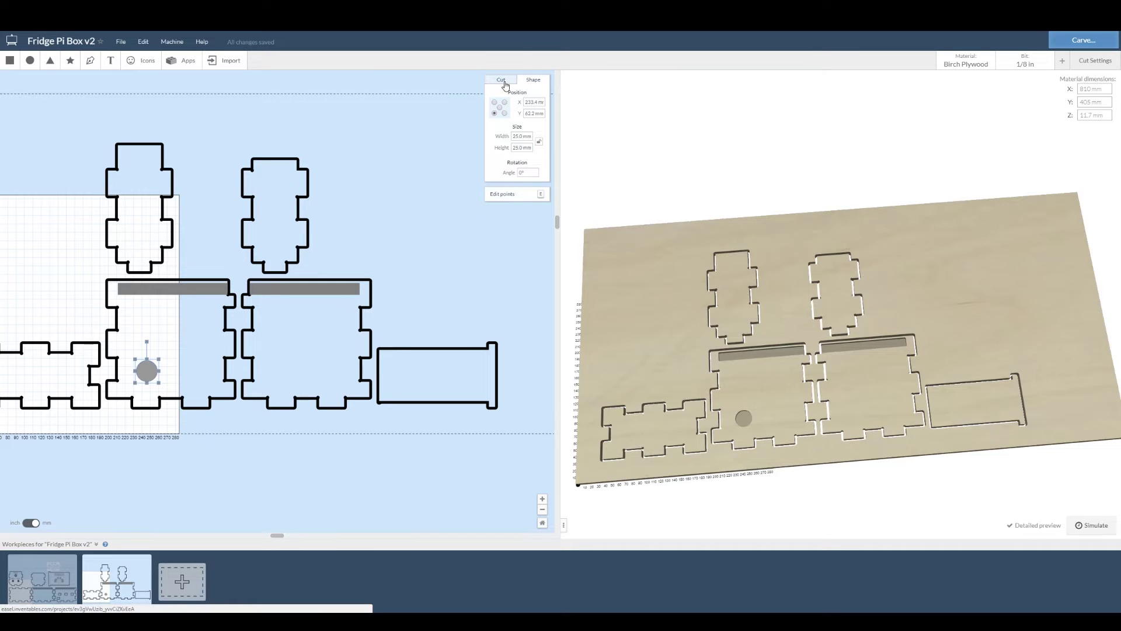
Add a second circle overlapping the 25 mm one and set its width and height to 35 mm
left_click(30, 62)
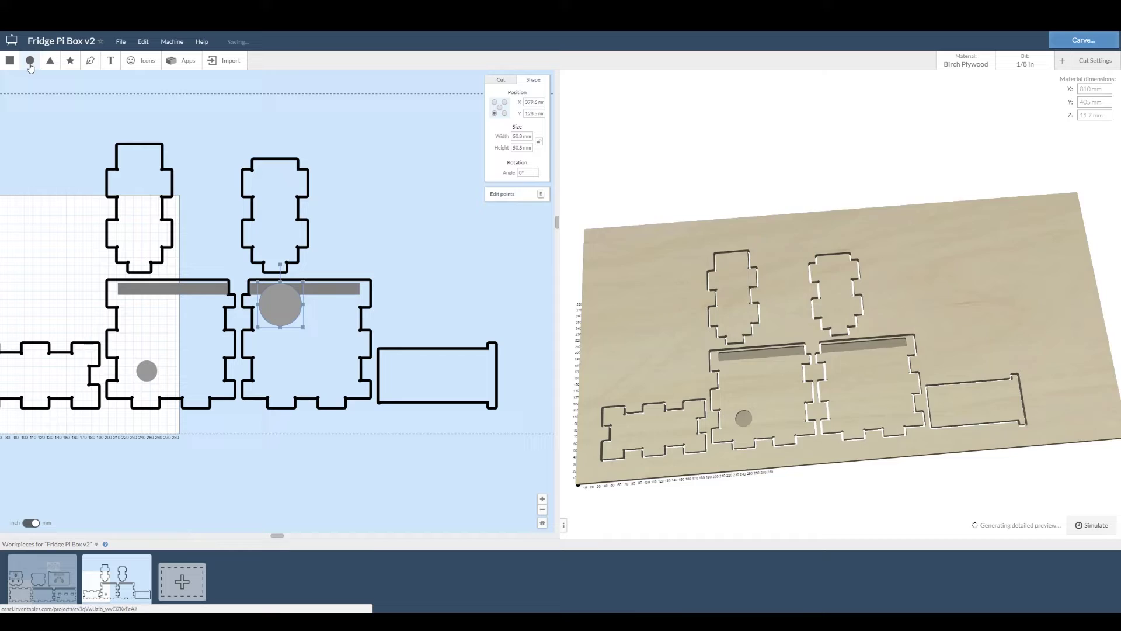
left_click_drag(276, 304, 171, 366)
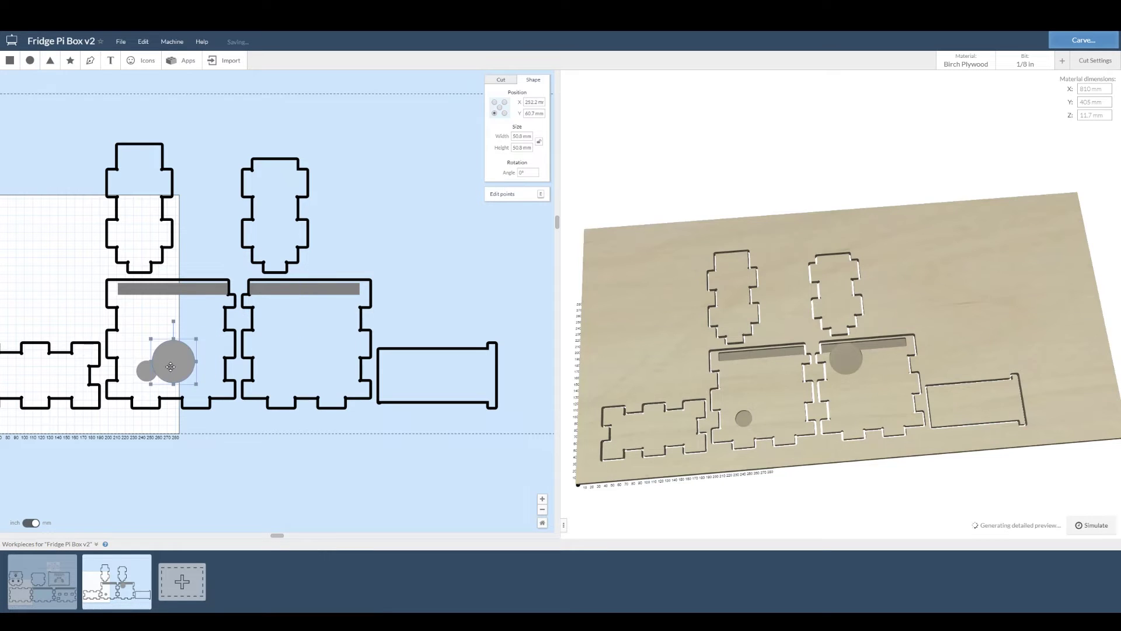
left_click(515, 137)
type("356")
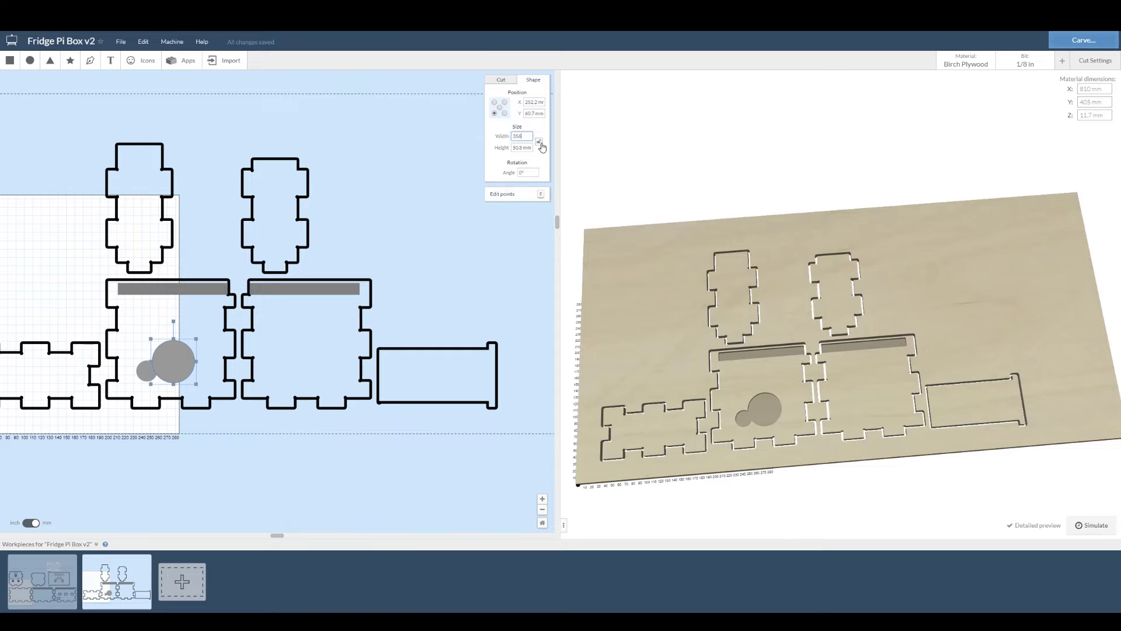
key("Return")
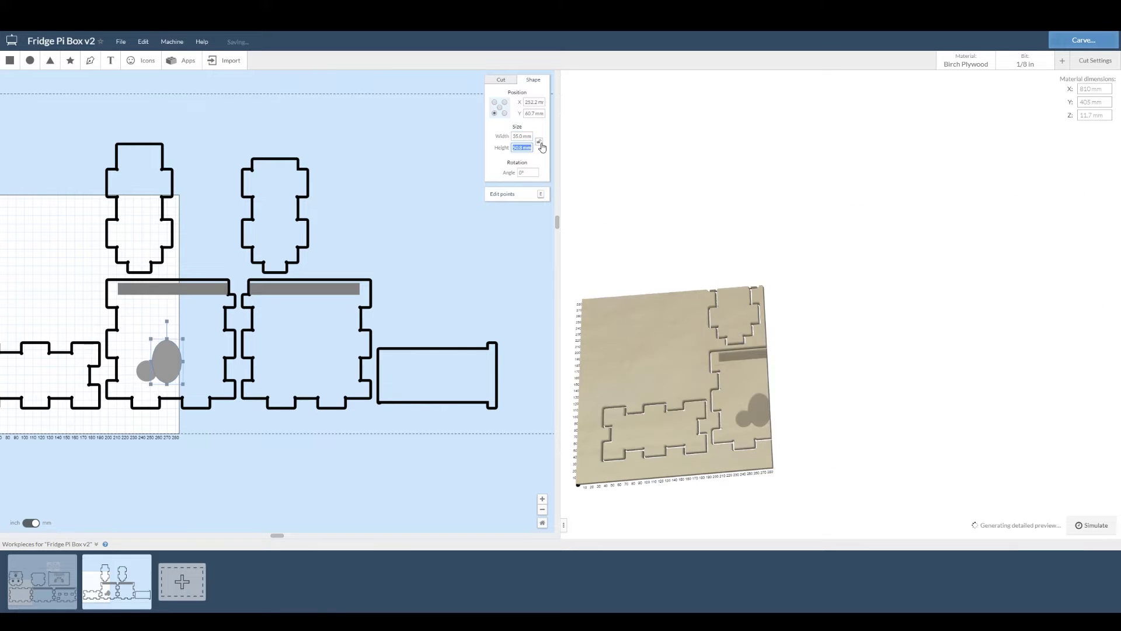
Align the centres of the two circles horizontally and vertically so they are concentric
left_click(143, 374, "shift")
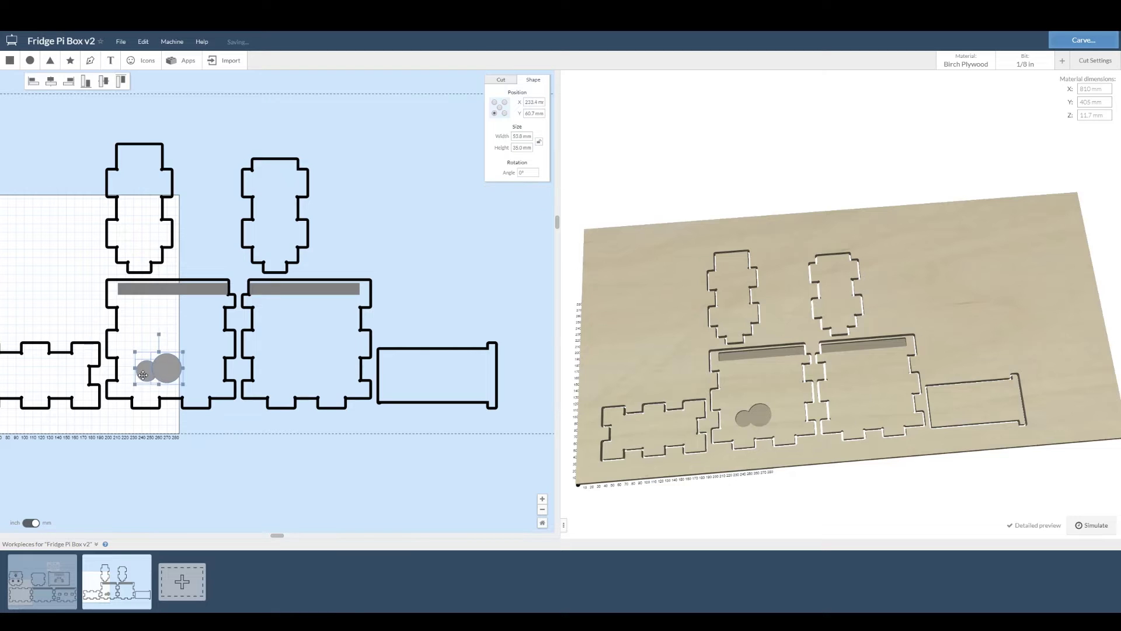
left_click(53, 83)
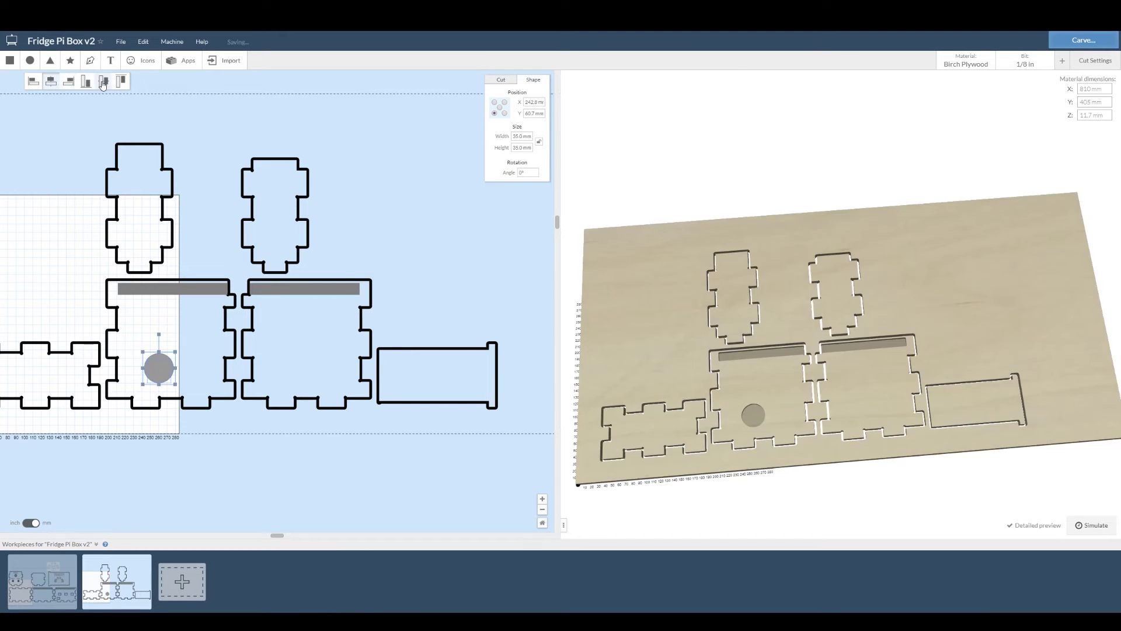
left_click(104, 82)
Send the 35 mm circle to the back, behind the 25 mm circle
left_click(172, 370)
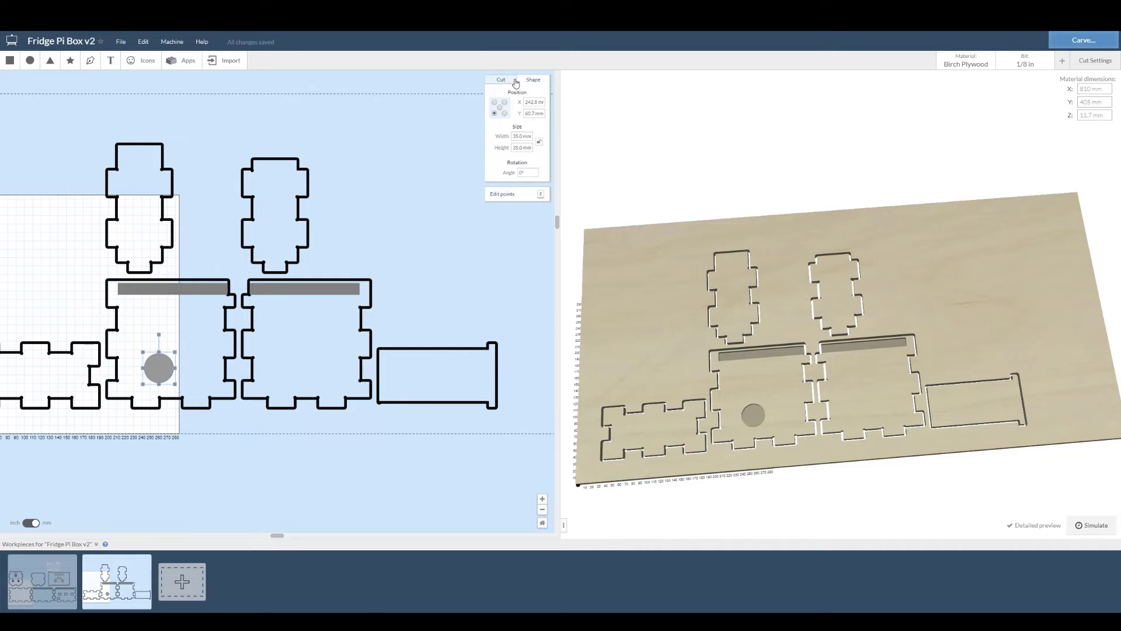
right_click(166, 368)
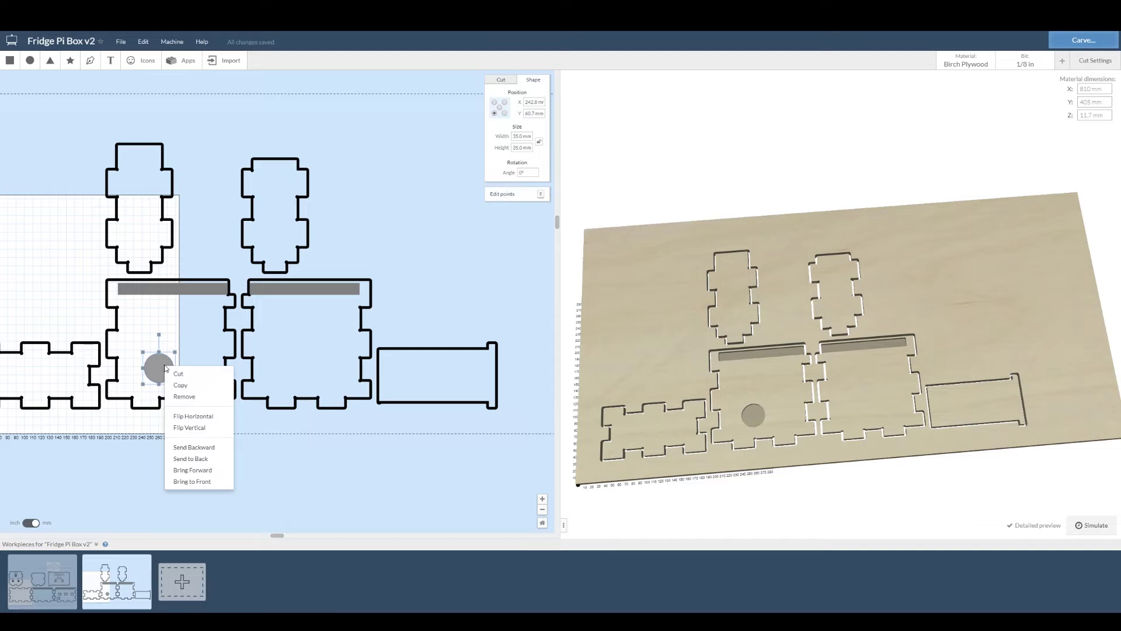
left_click(193, 459)
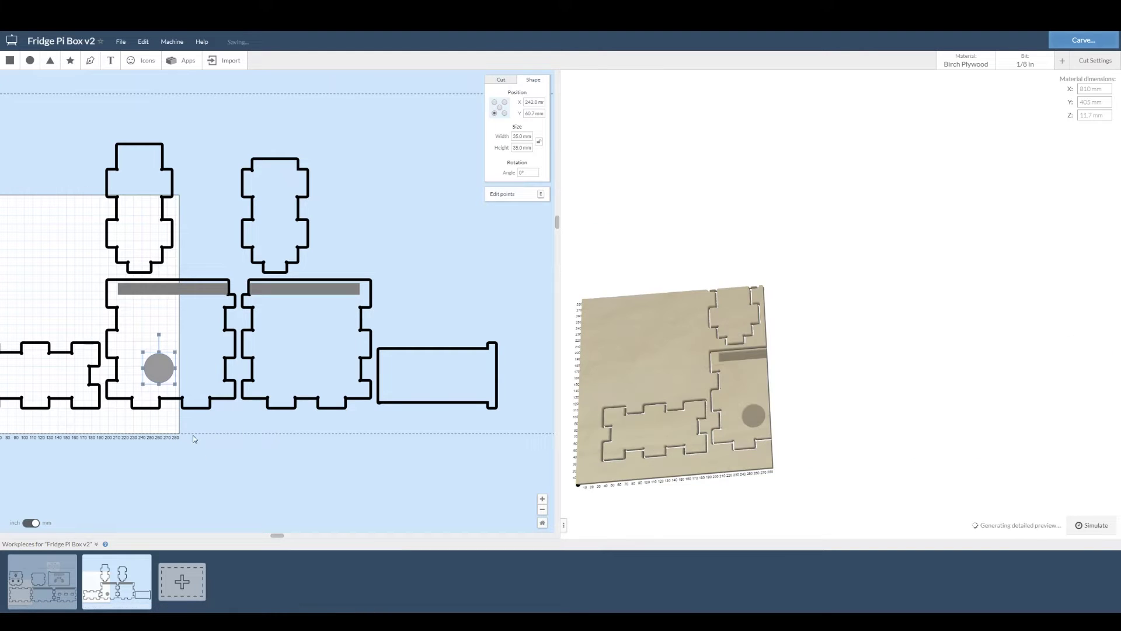
Make the 25 mm circle an outline cut through the full 11.7 mm depth, without tabs
left_click(509, 80)
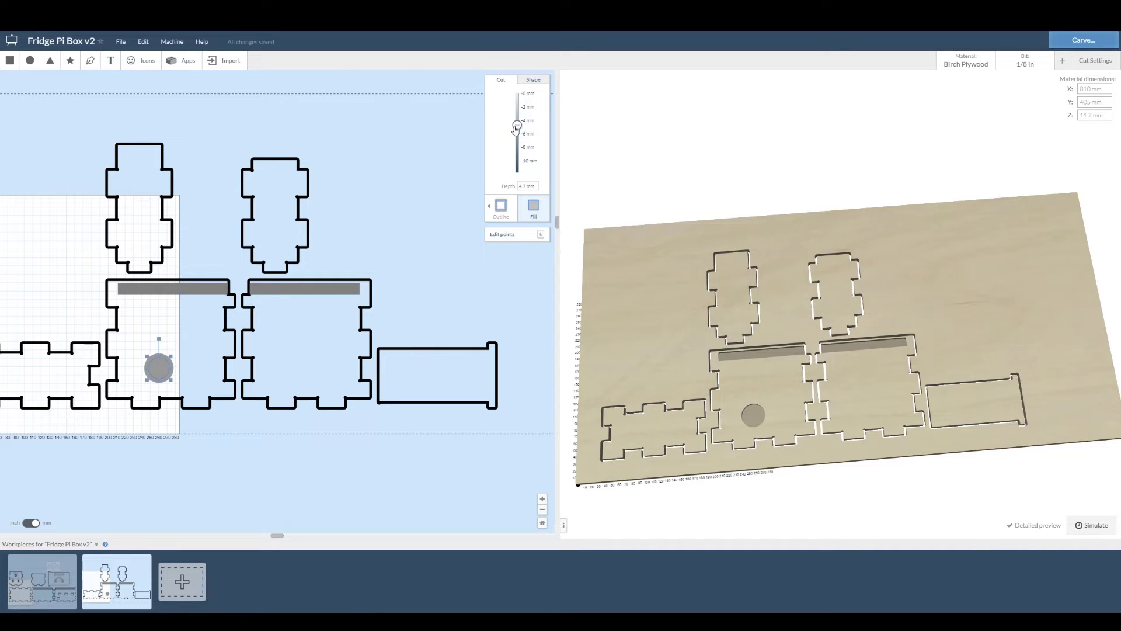
left_click_drag(516, 129, 516, 172)
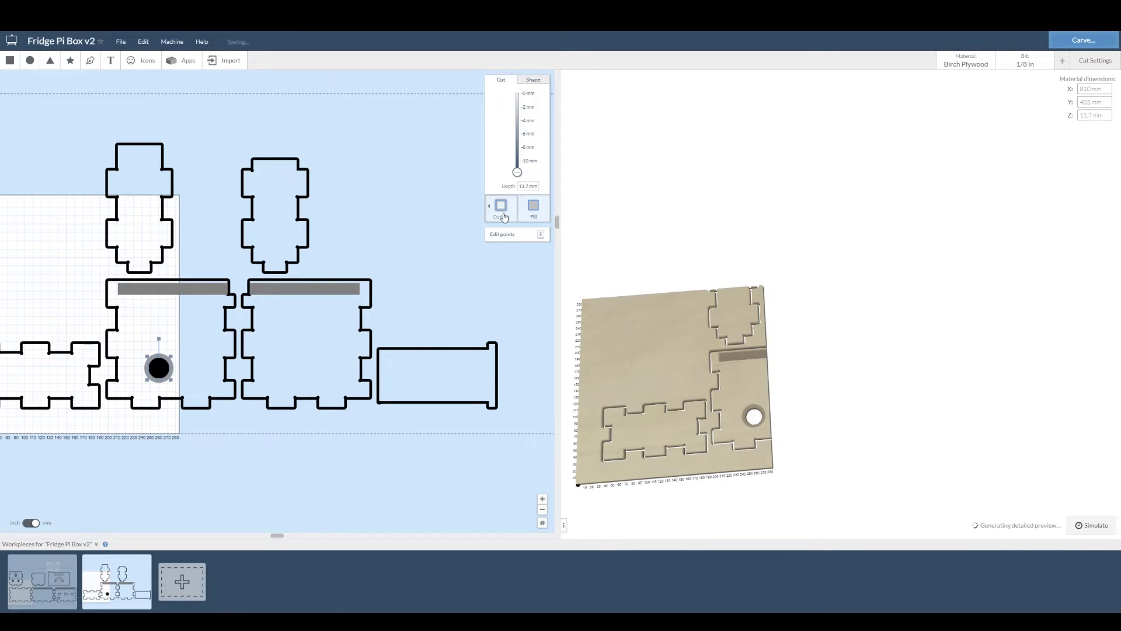
mouse_move(504, 217)
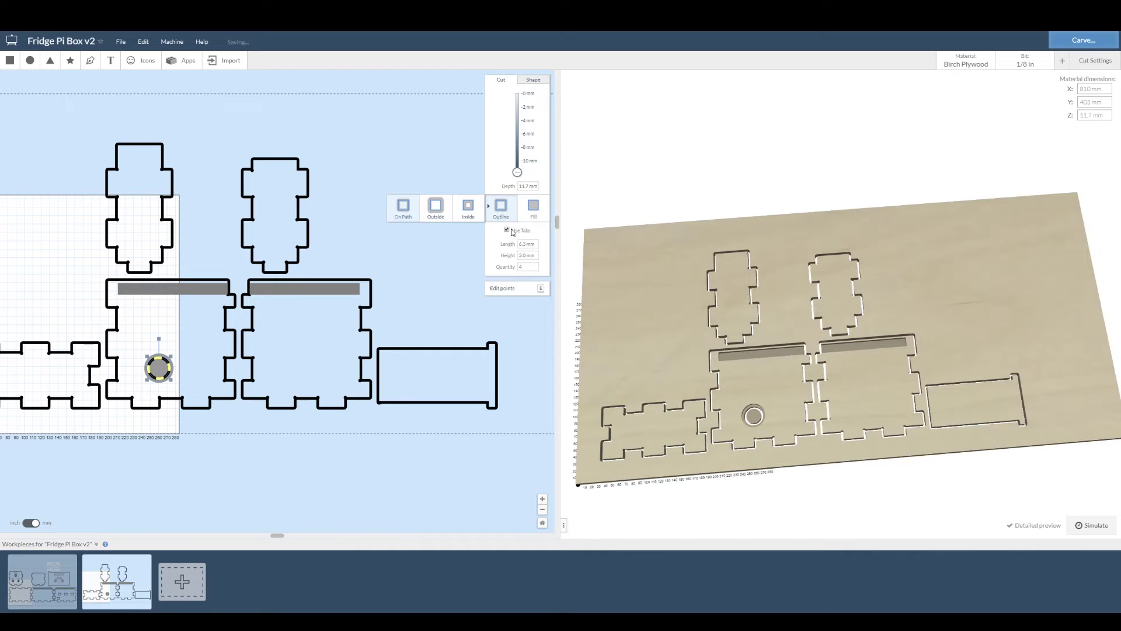
left_click(507, 230)
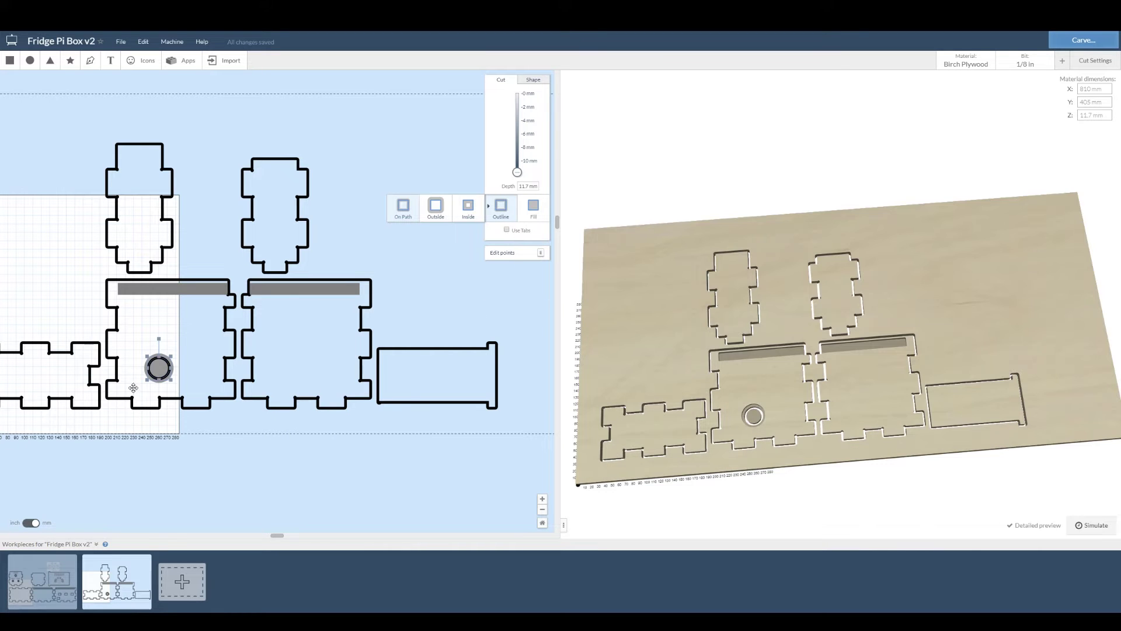
left_click(185, 375)
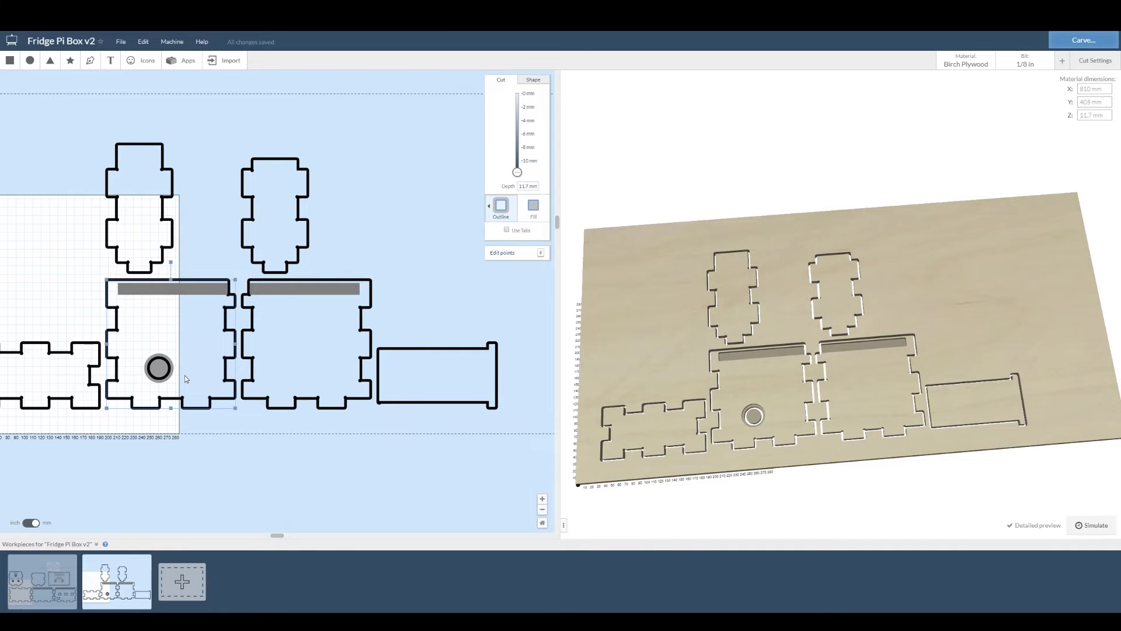
Try the Outside and On Path outline options on the 25 mm circle and settle on an Inside outline cut
left_click(533, 214)
left_click(499, 215)
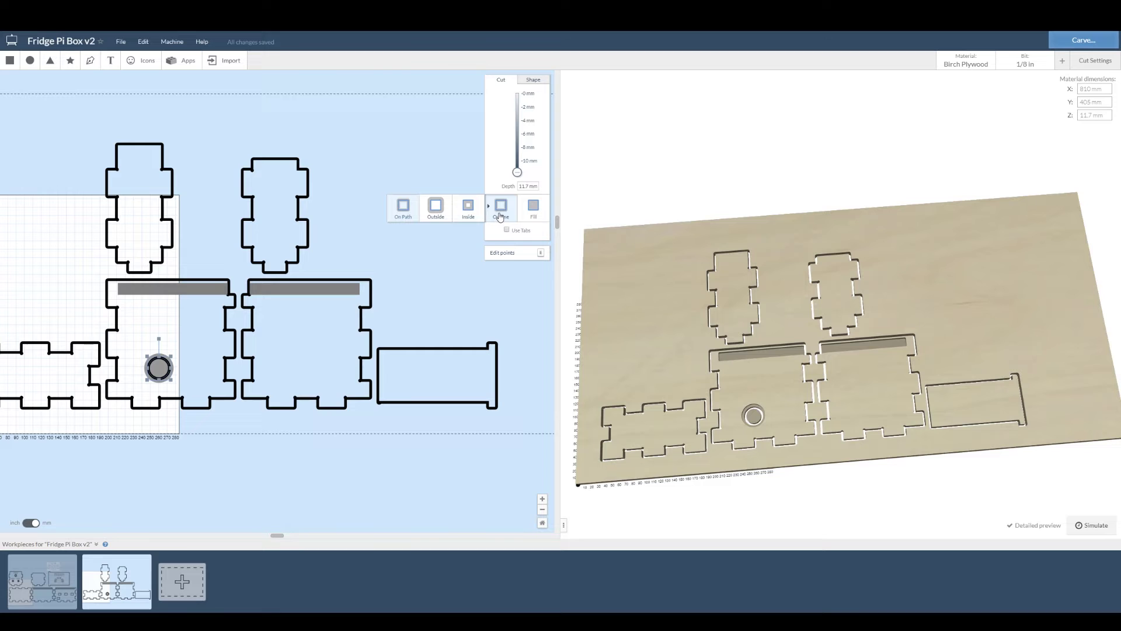
left_click(501, 216)
left_click(444, 212)
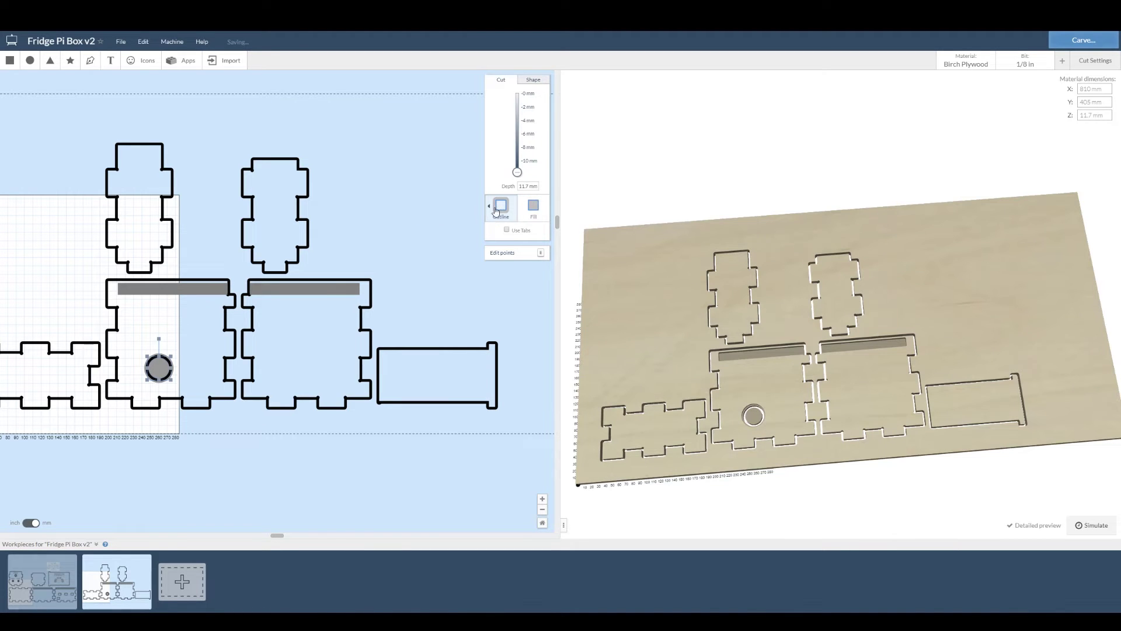
left_click(467, 212)
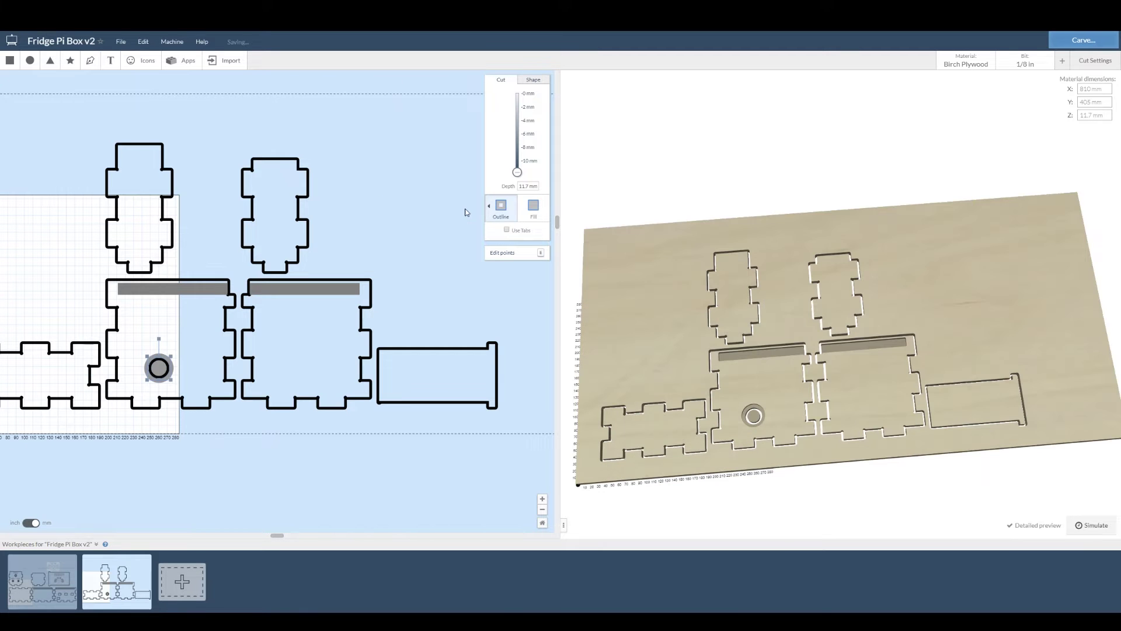
left_click(495, 212)
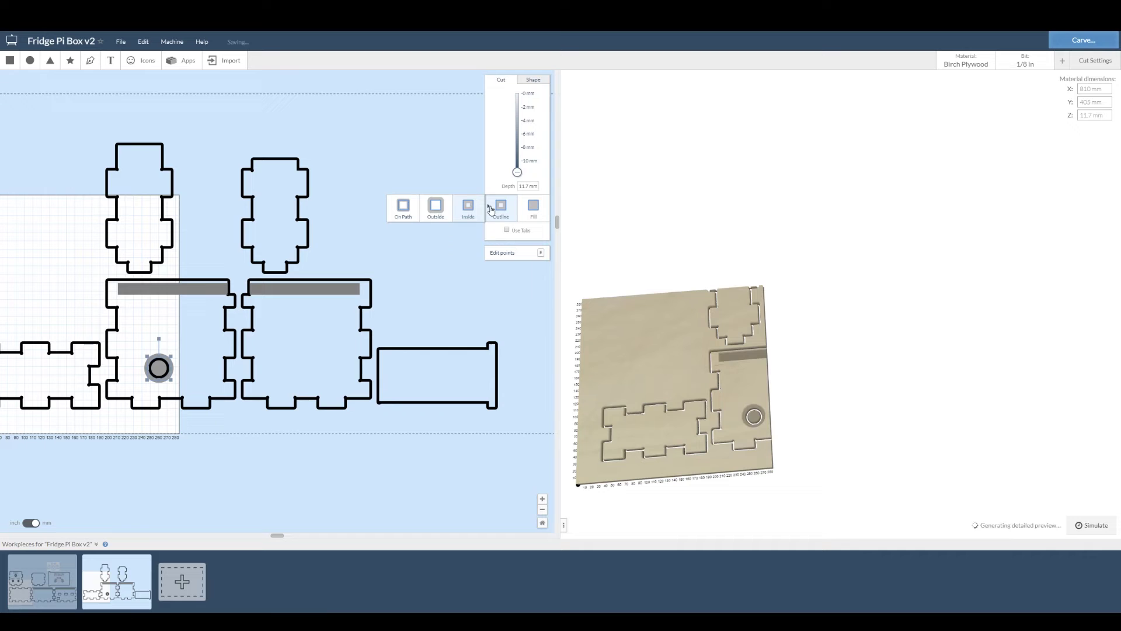
left_click(415, 210)
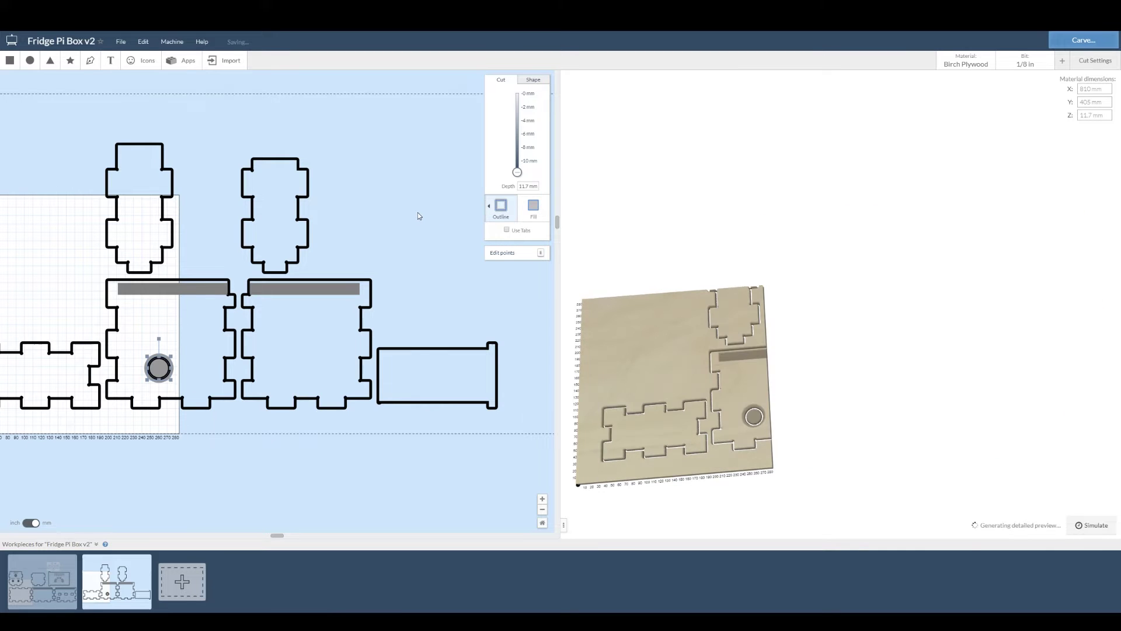
left_click(496, 209)
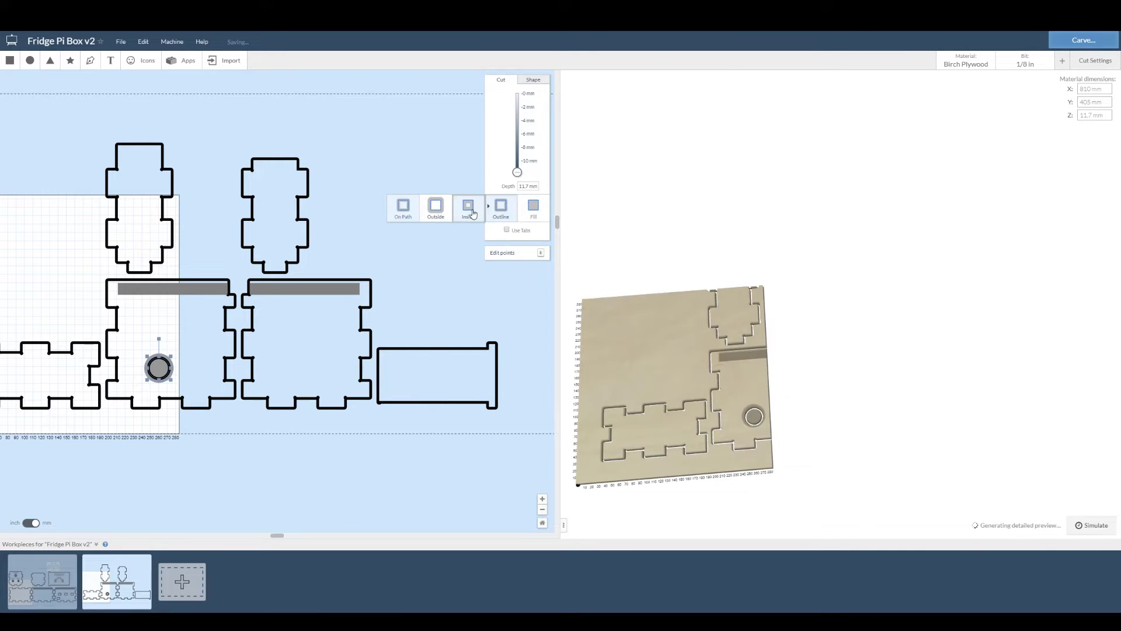
left_click(473, 213)
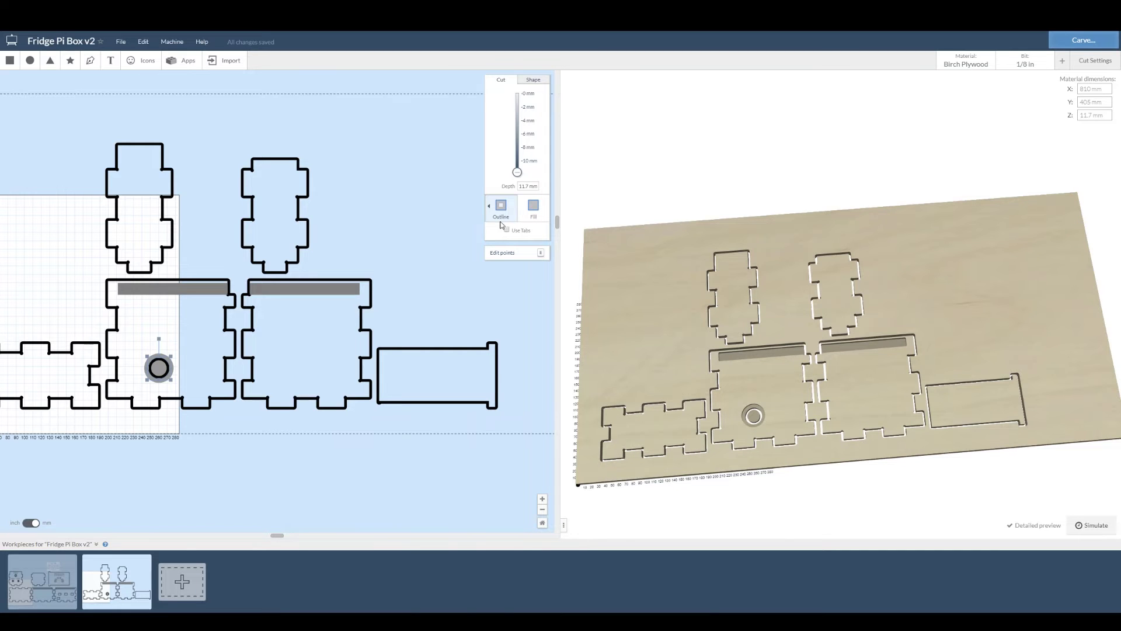
Copy both concentric circles and place the duplicate beside the original on the same panel with a small gap
left_click(160, 379, "shift")
right_click(158, 374)
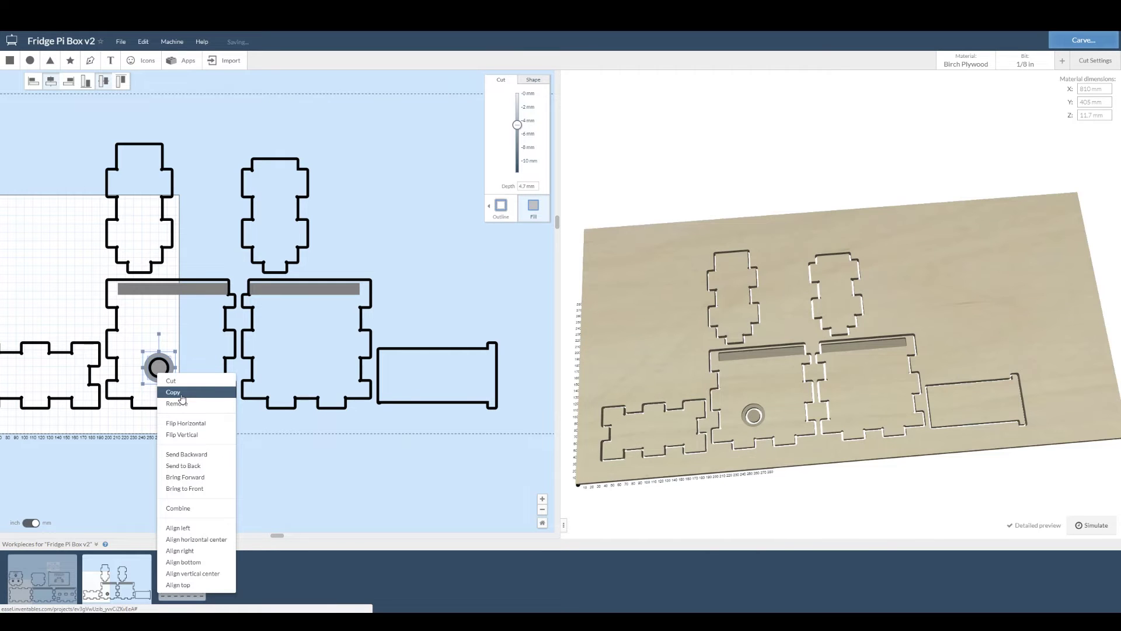
left_click(182, 398)
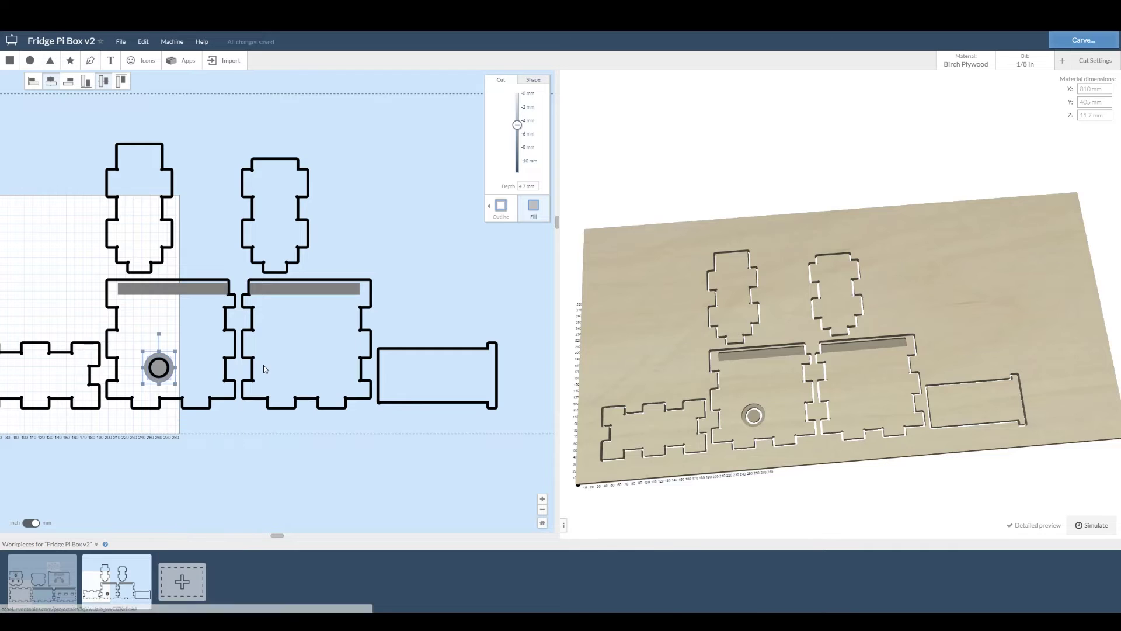
right_click(264, 368)
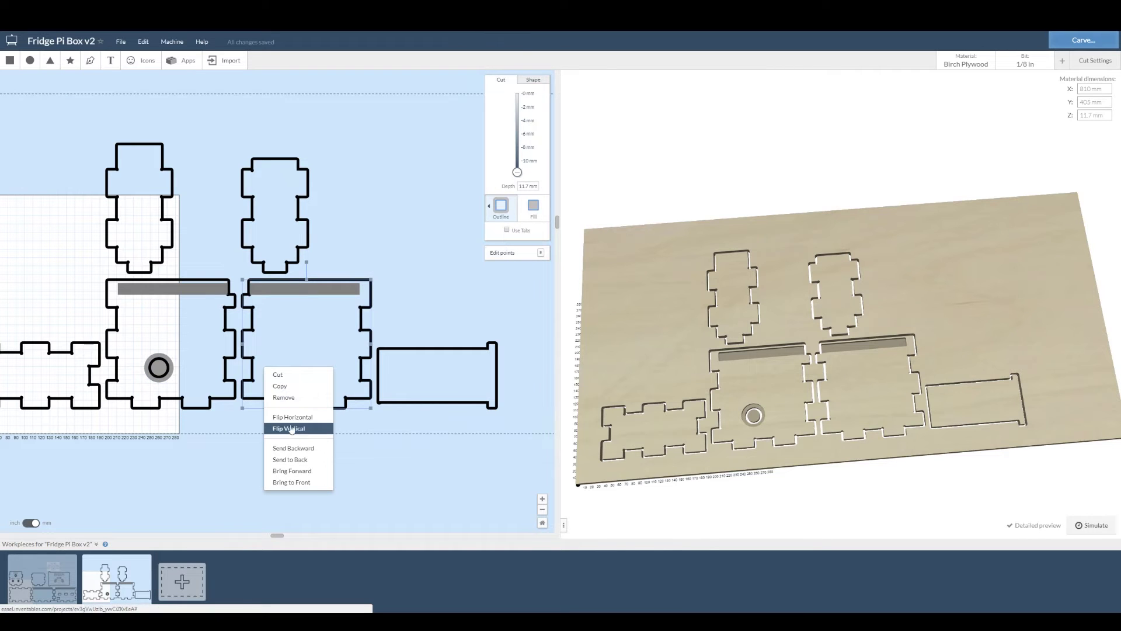
left_click(298, 370)
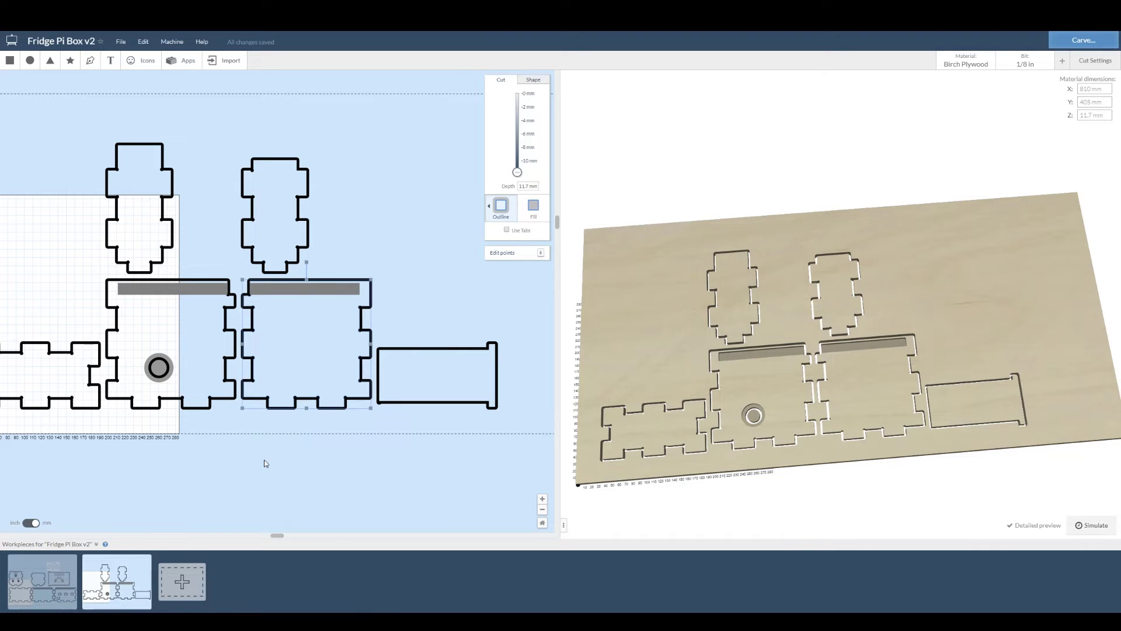
key("ctrl+v")
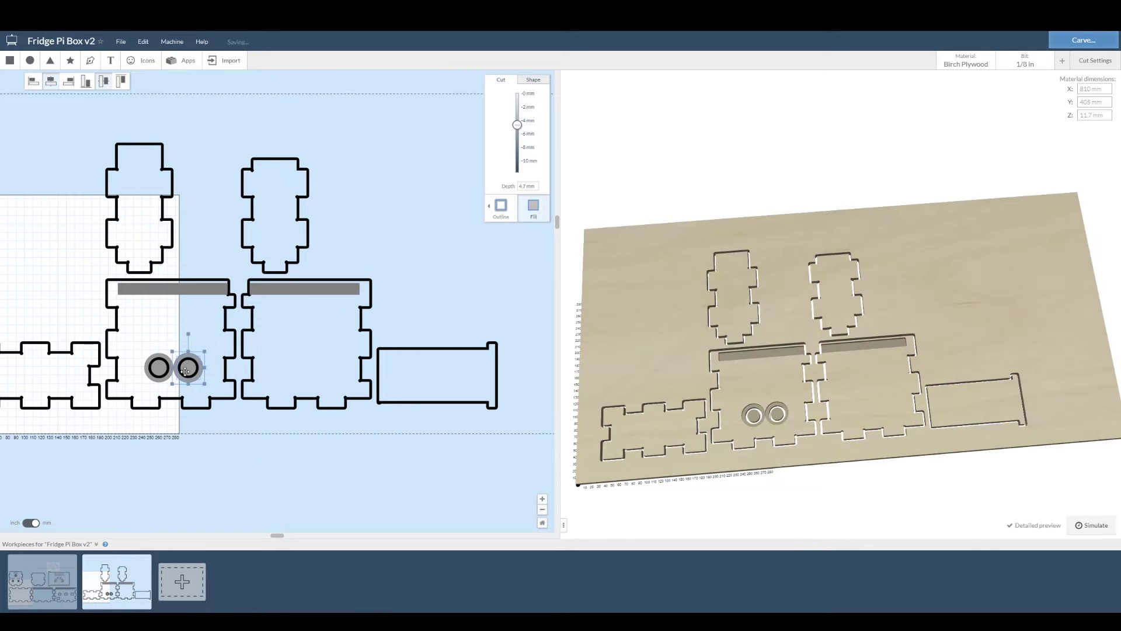
left_click_drag(185, 371, 194, 372)
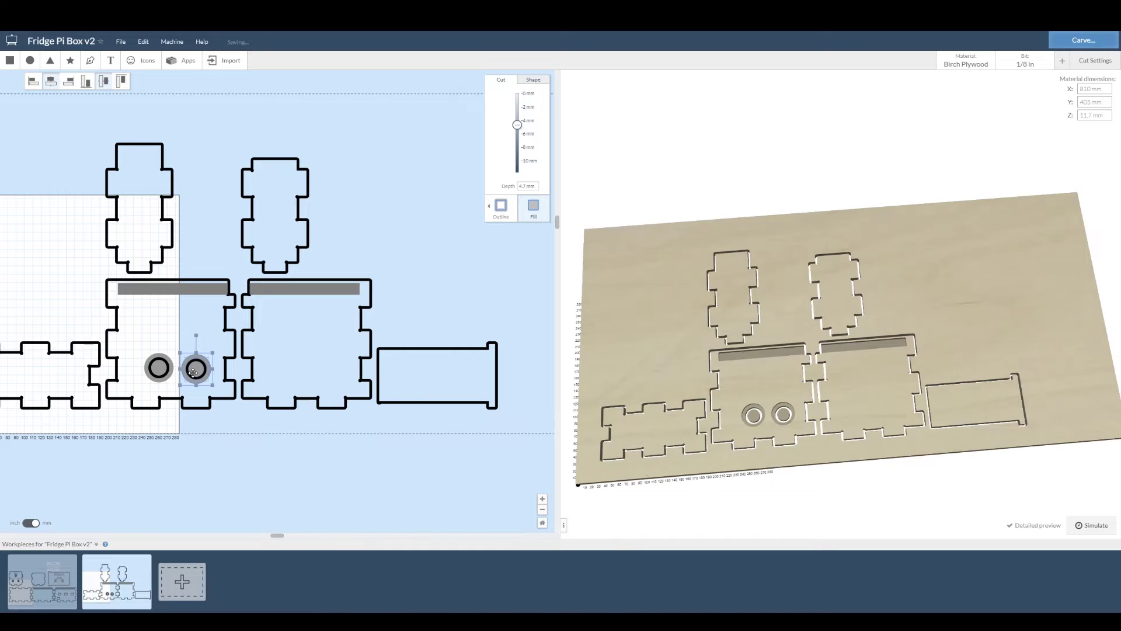
left_click(266, 447)
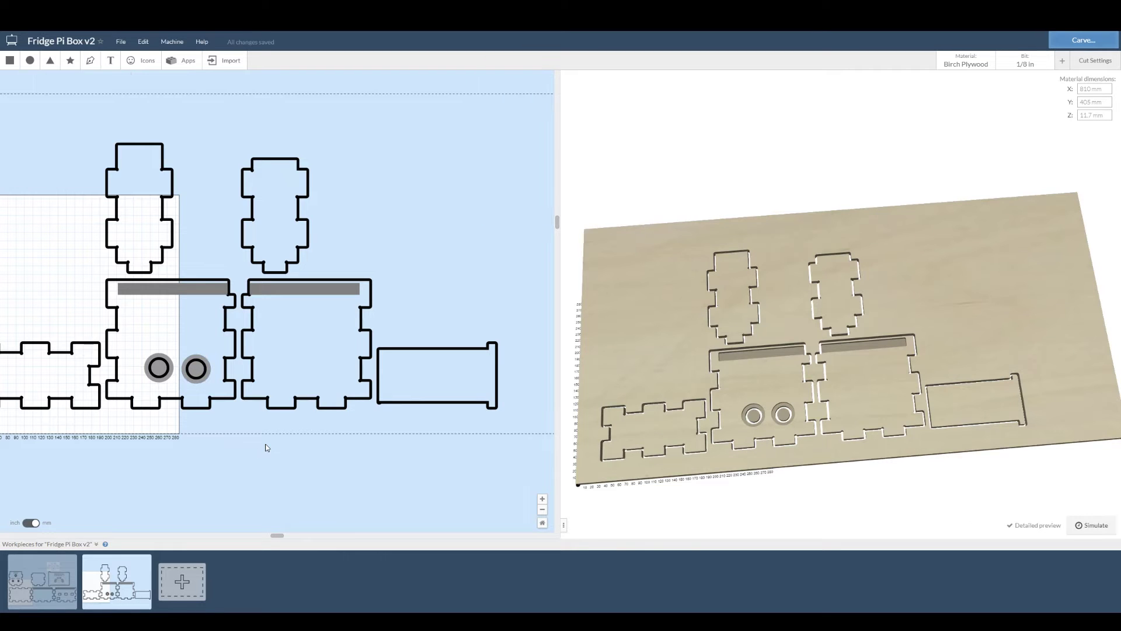
Start an Image Trace import and upload the raspberry PNG from its copied web link
left_click(121, 43)
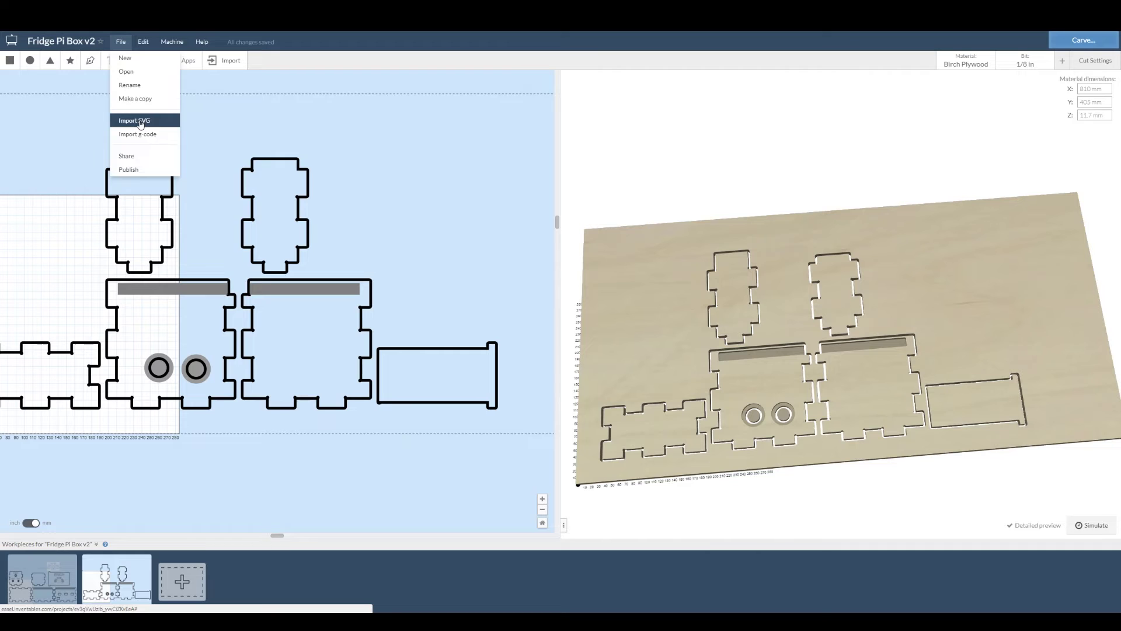
left_click(226, 61)
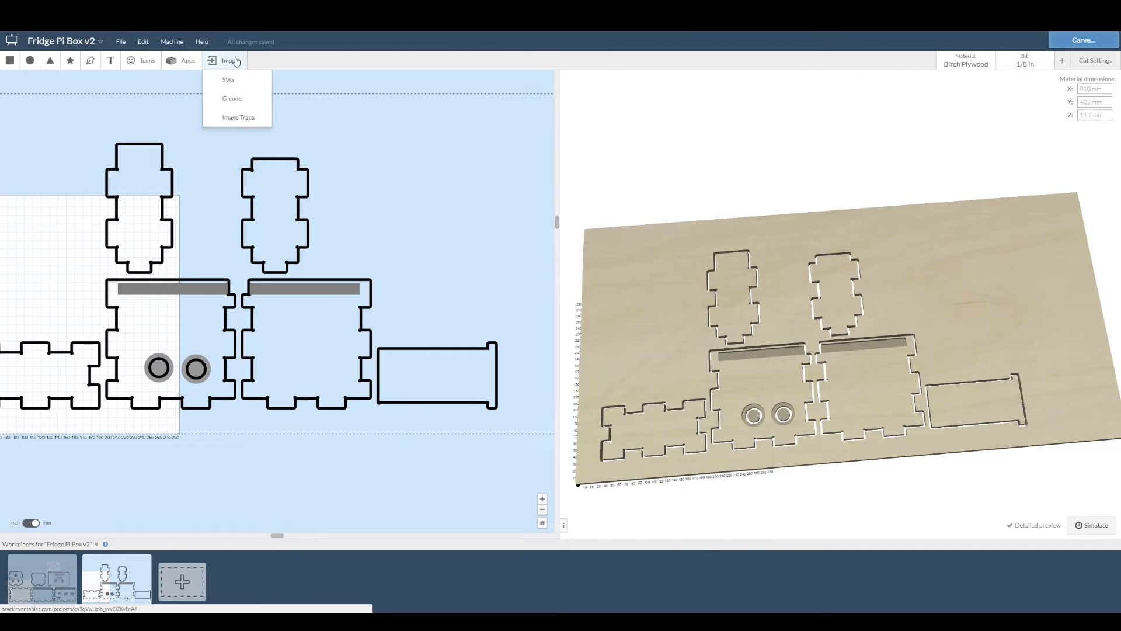
left_click(233, 118)
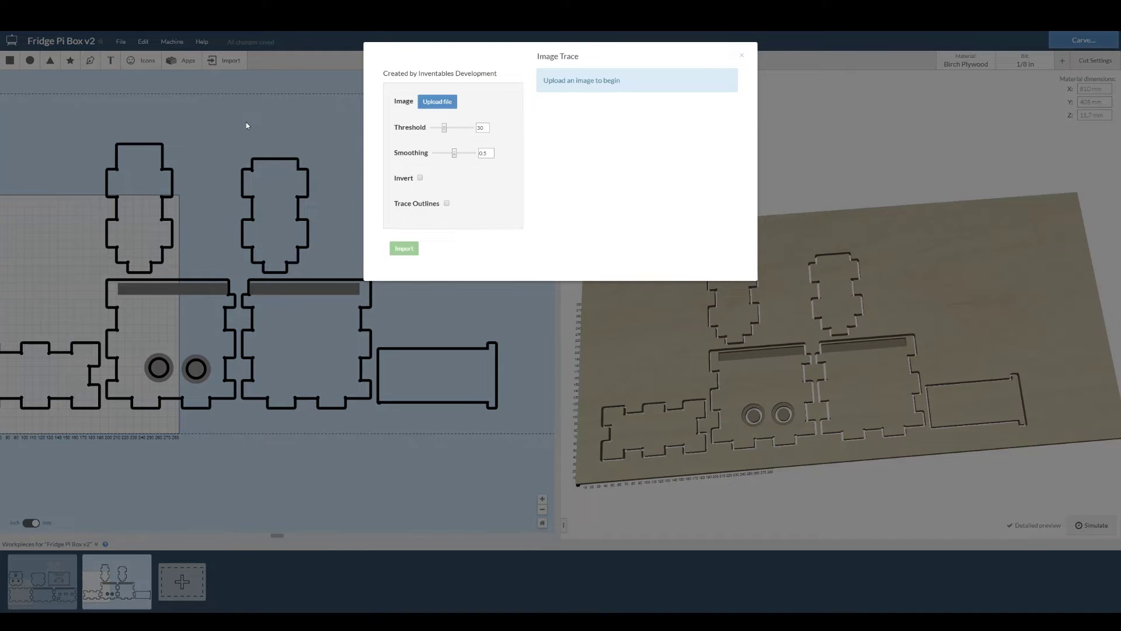
left_click(445, 103)
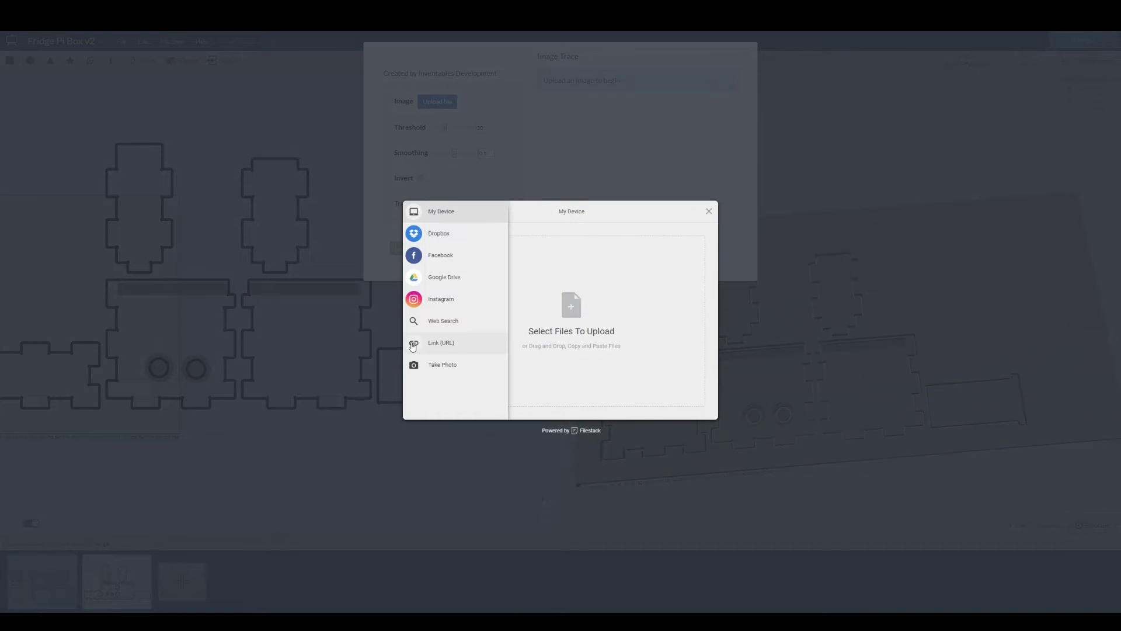
left_click(414, 343)
key("ctrl+v")
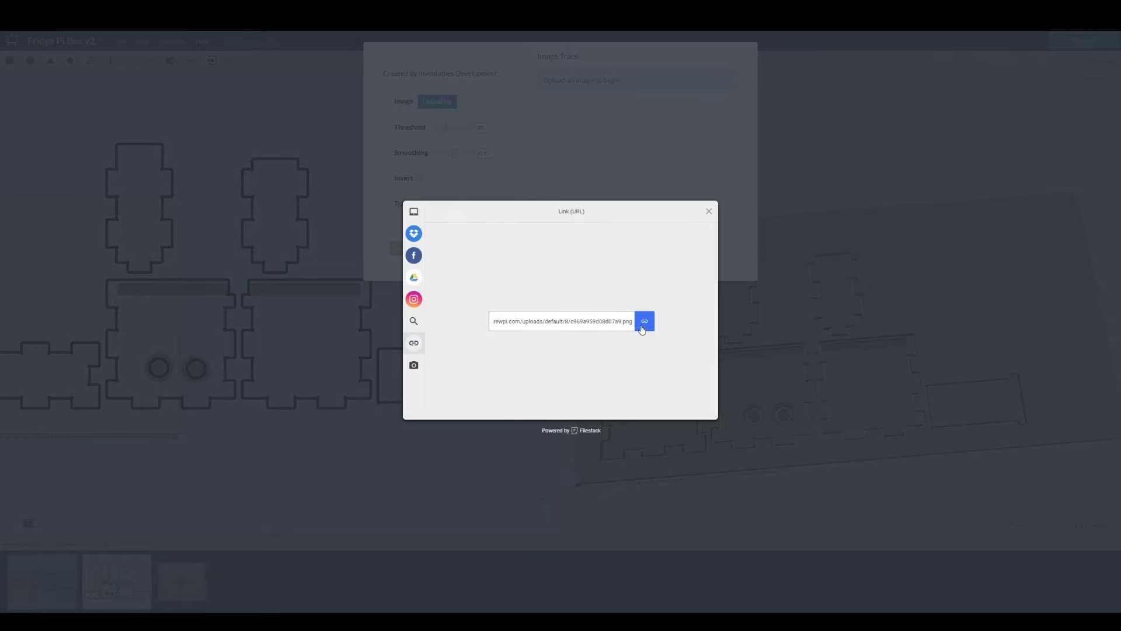
left_click(643, 327)
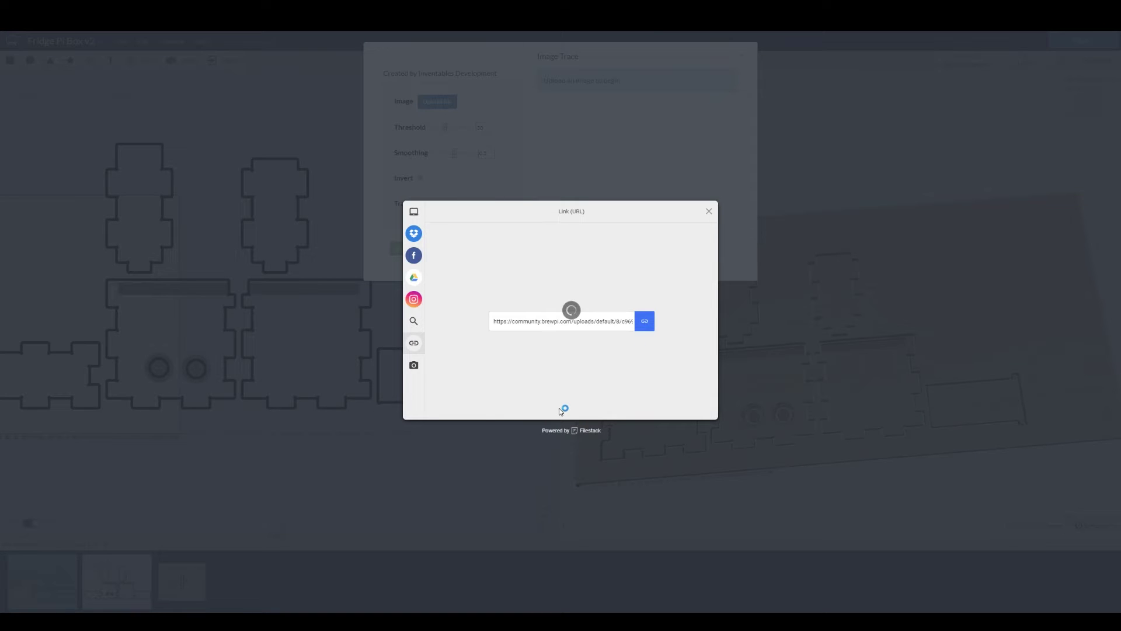
left_click(695, 409)
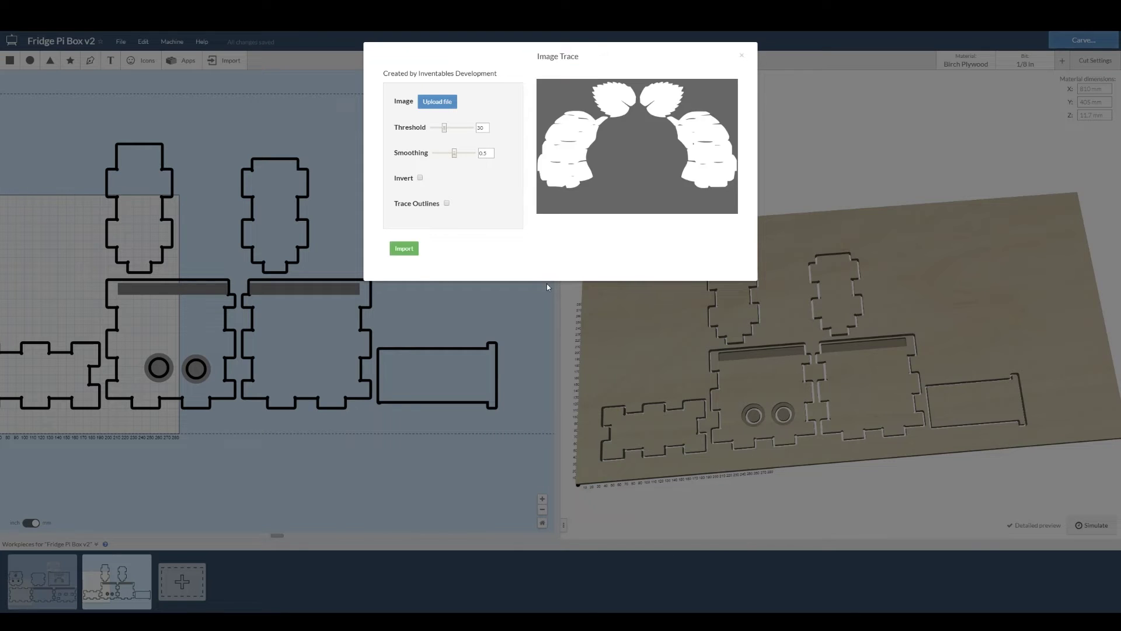
Set the trace threshold to 1 and smoothing to 0.2, preview Trace Outlines, and import the trace with that option off
mouse_move(444, 128)
left_mouse_down()
mouse_move(460, 129)
mouse_move(434, 127)
mouse_move(435, 155)
mouse_move(472, 128)
mouse_move(433, 128)
mouse_move(442, 154)
left_mouse_up()
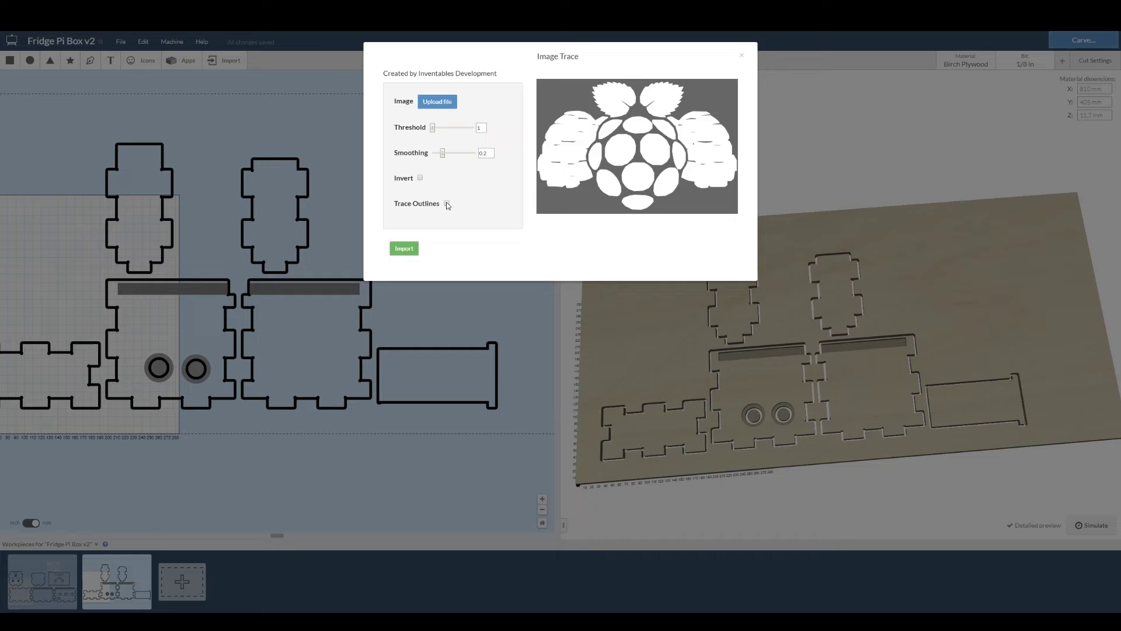
left_click(446, 204)
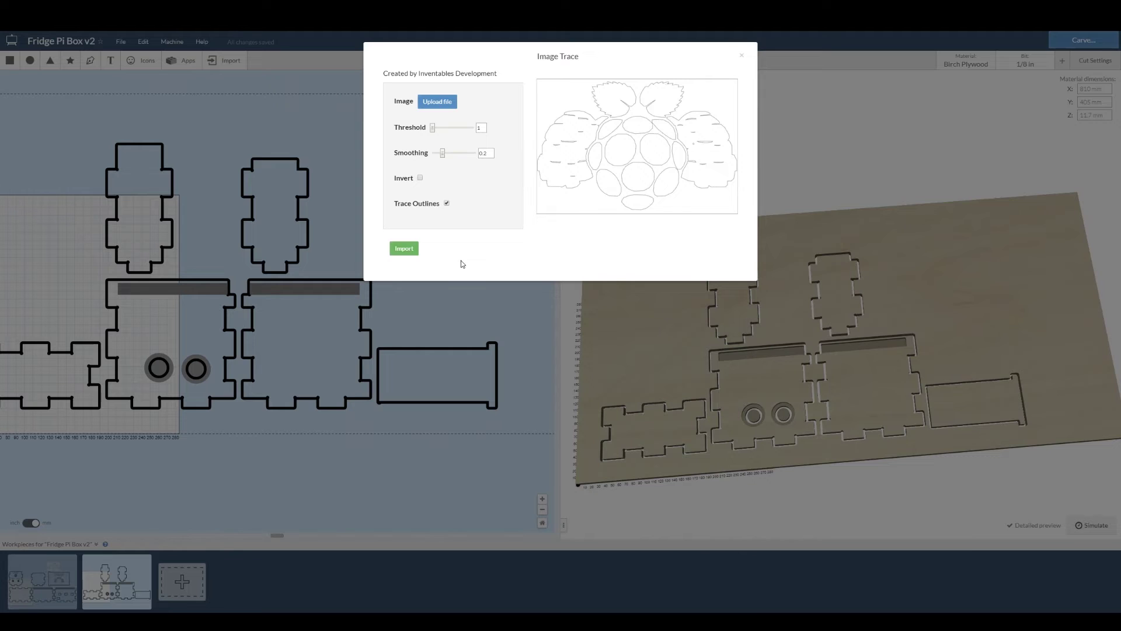
left_click(447, 203)
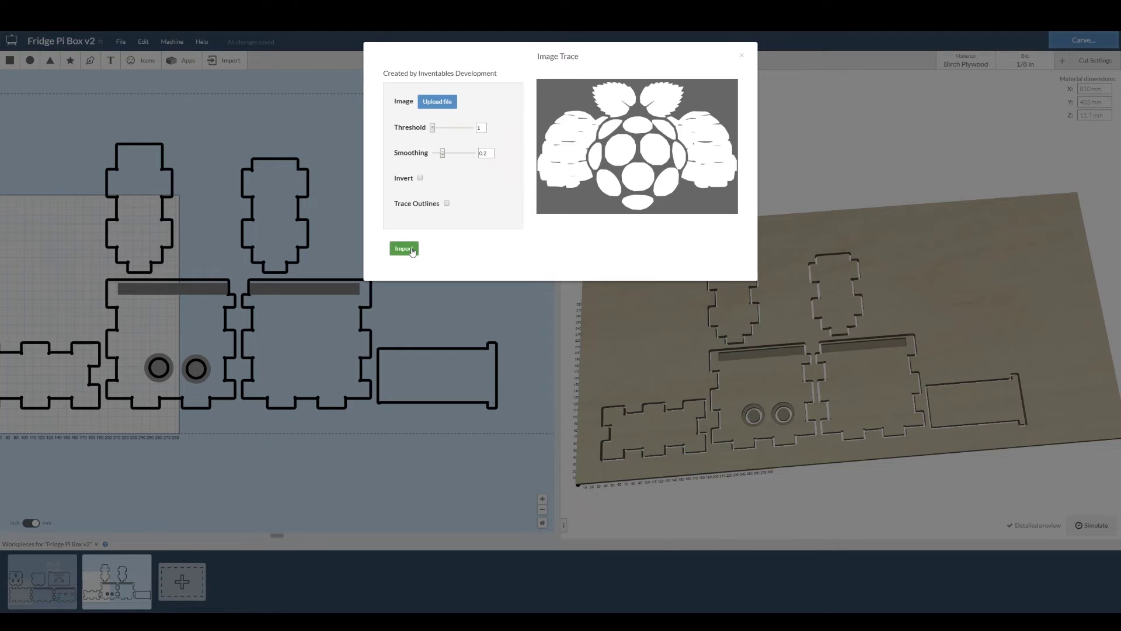
left_click(405, 248)
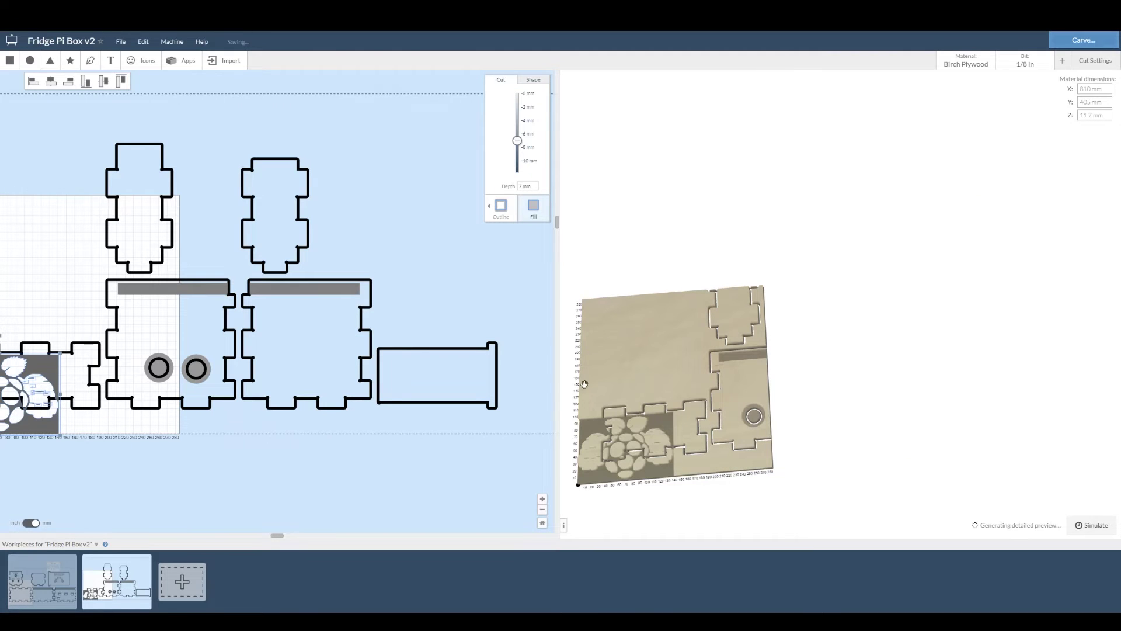
Shrink the traced raspberry artwork to fit inside the small rectangular panel and generate the detailed preview
left_click_drag(44, 427, 454, 393)
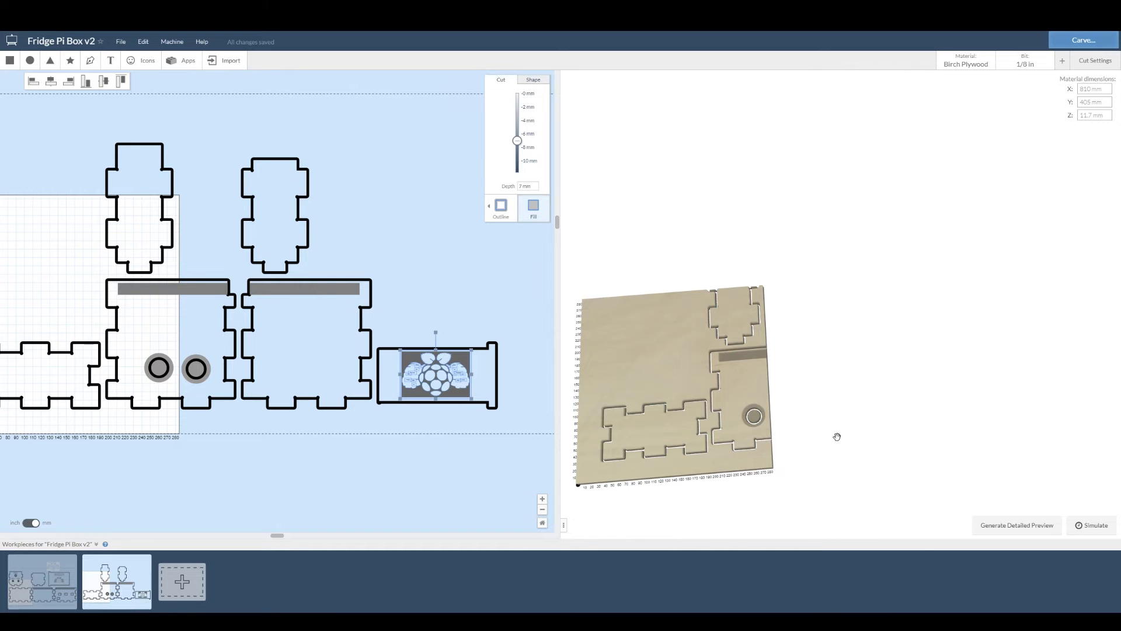
left_click(1022, 529)
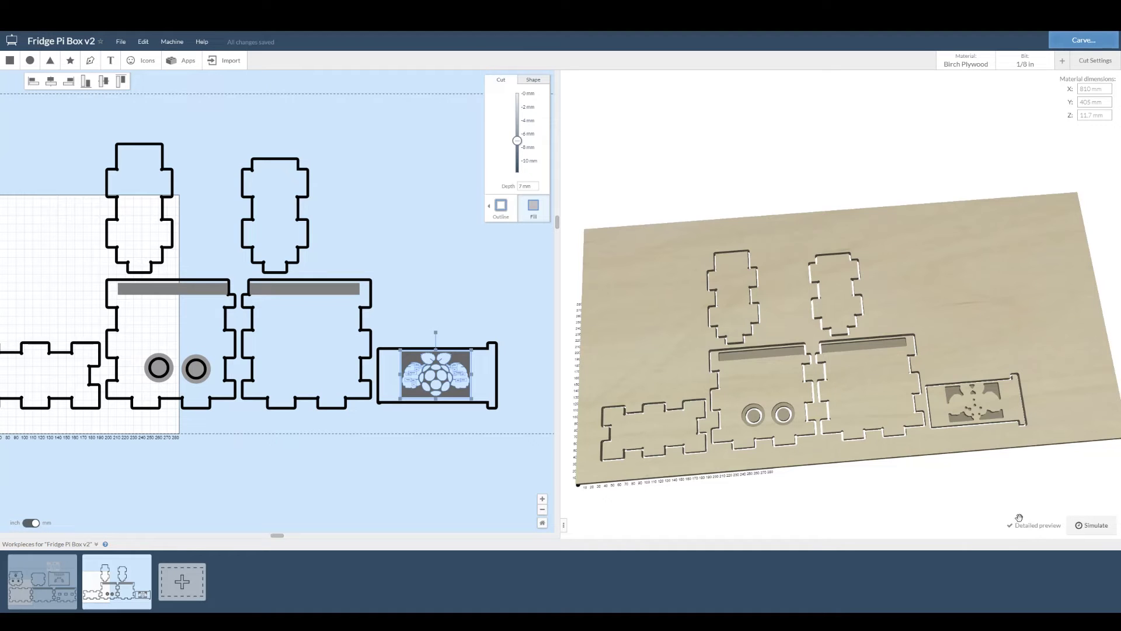
left_click(489, 374)
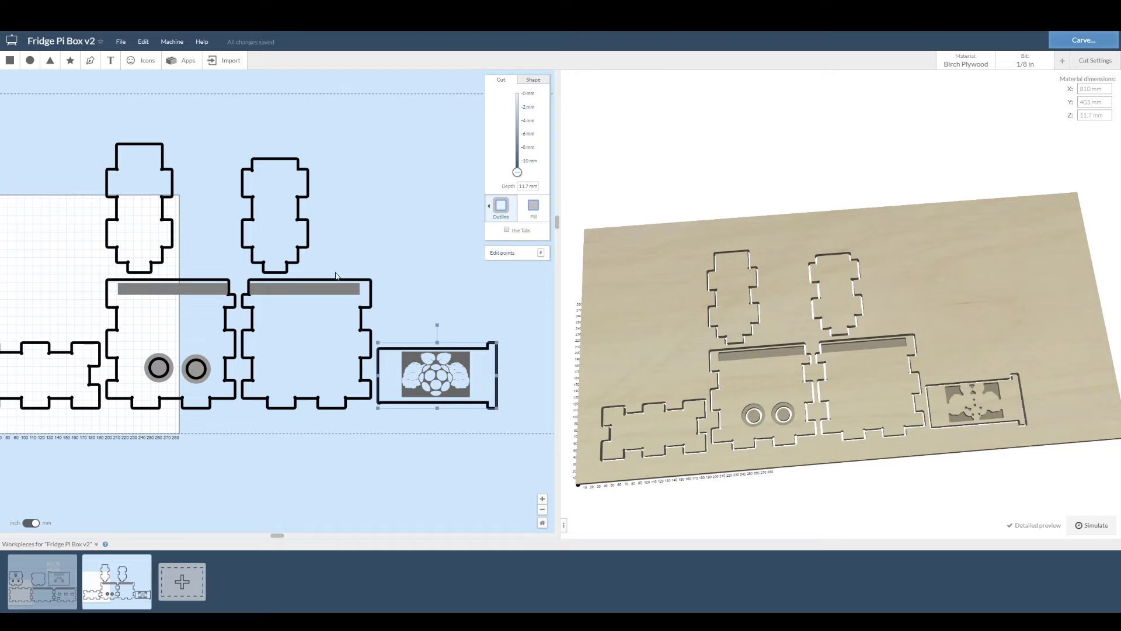
Add a text object in the Intro font reading "BrewPi"
left_click(111, 60)
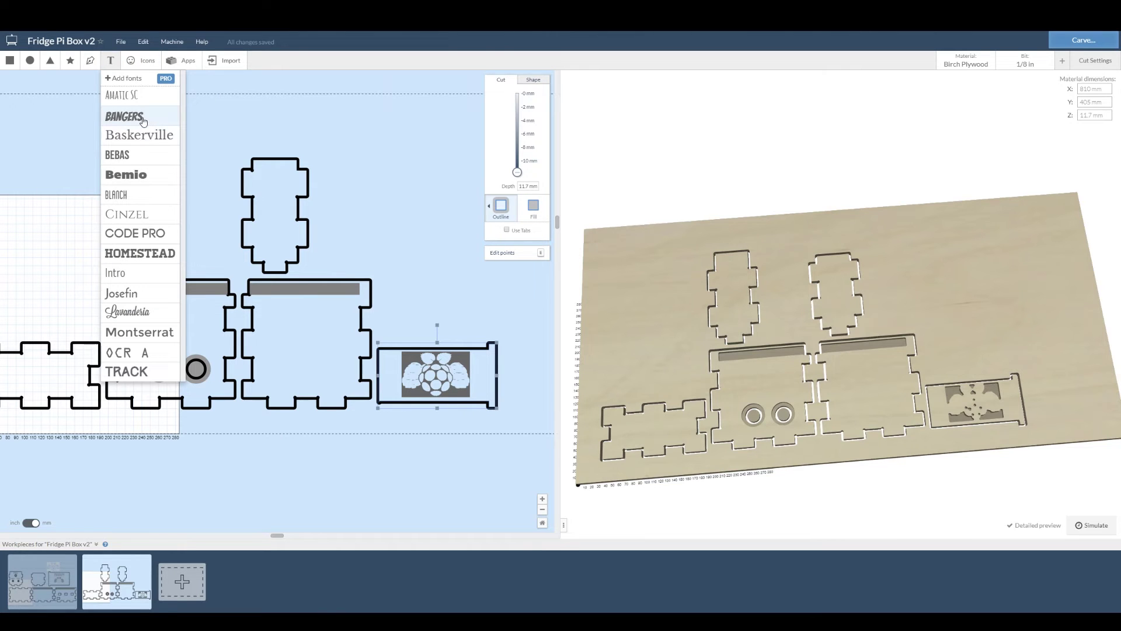
left_click(150, 277)
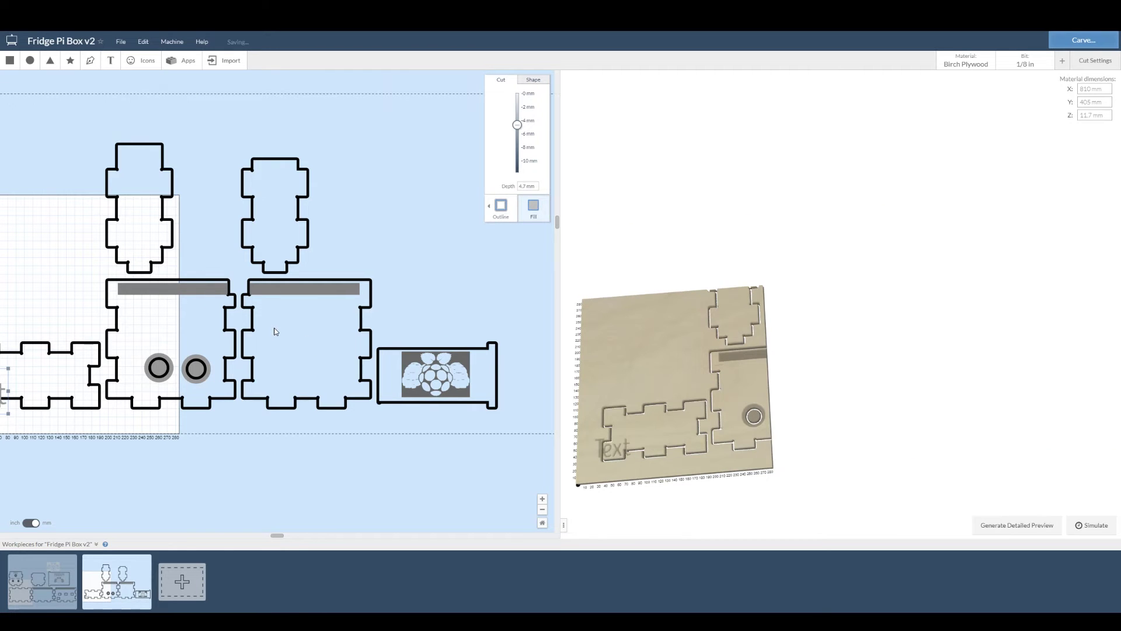
type("Brew")
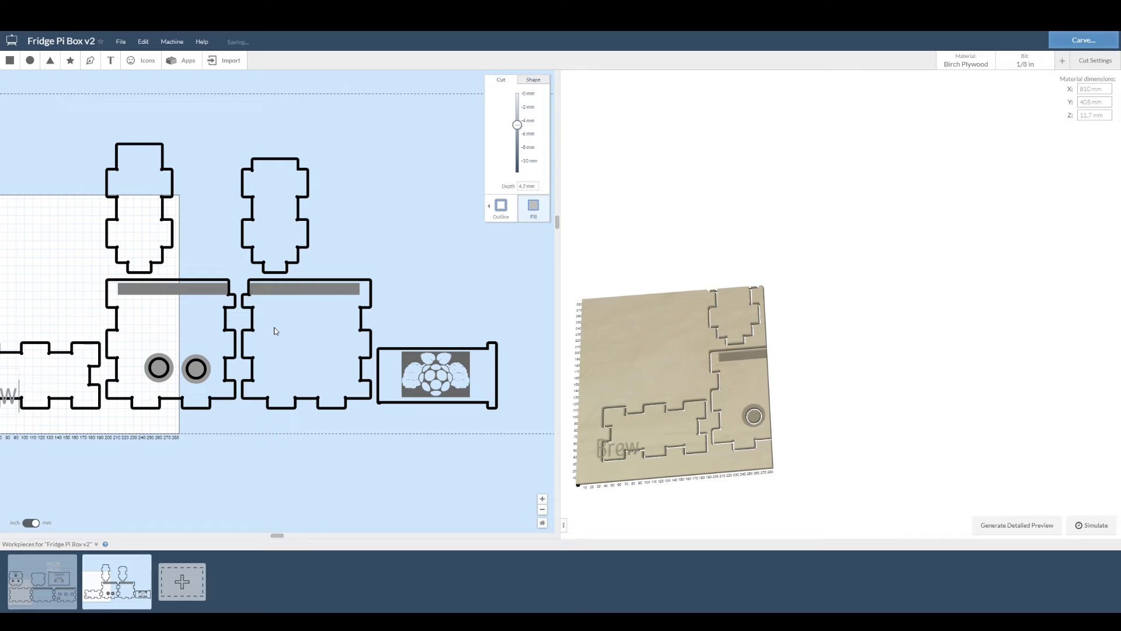
type("Pi")
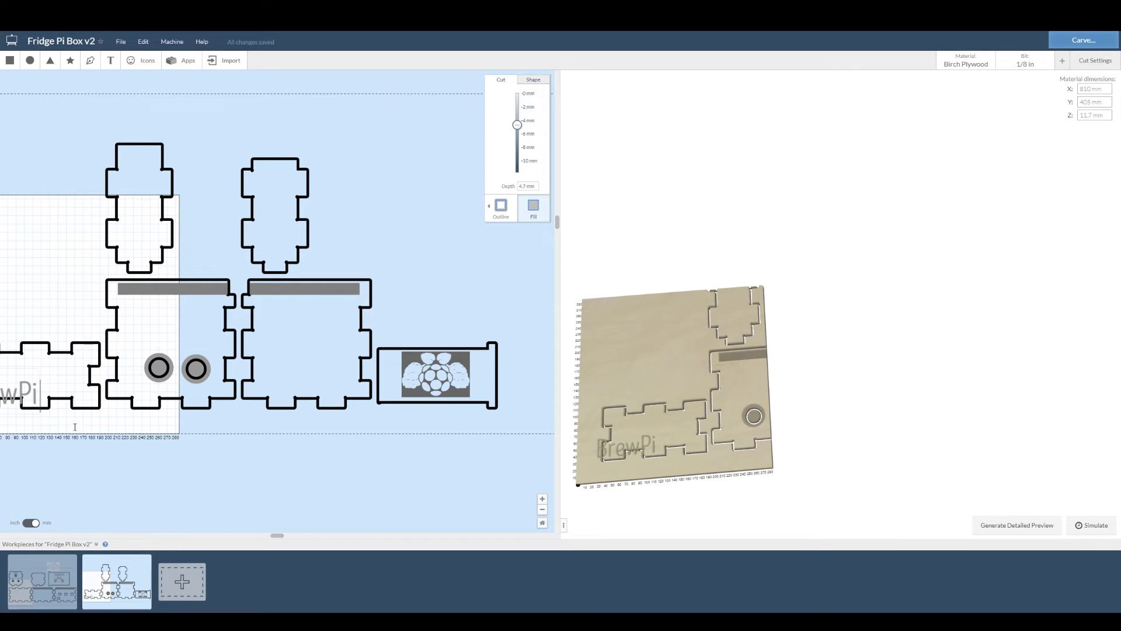
left_click(64, 453)
Place the BrewPi text near the middle of the large panel without circles and generate the detailed preview
left_click_drag(28, 395, 336, 347)
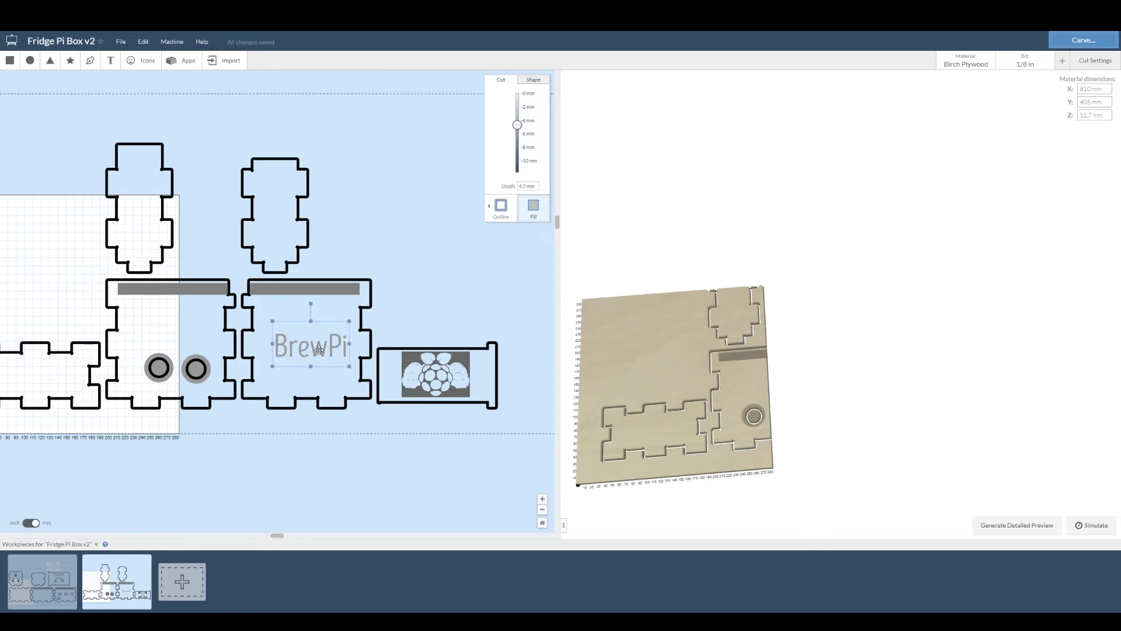
left_click_drag(319, 351, 314, 343)
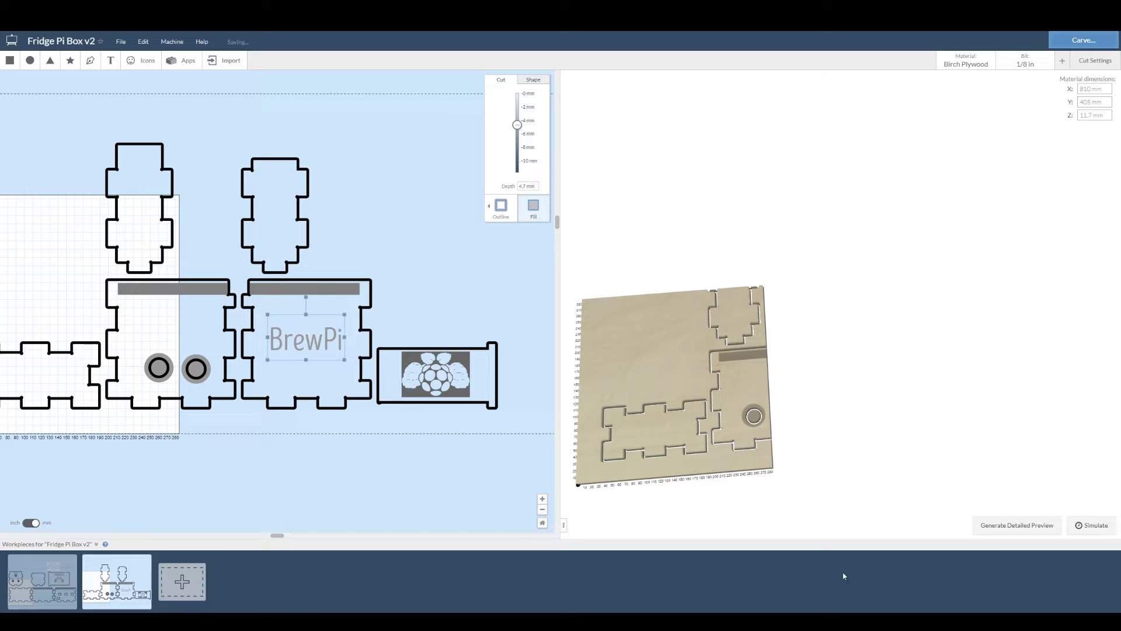
left_click(996, 531)
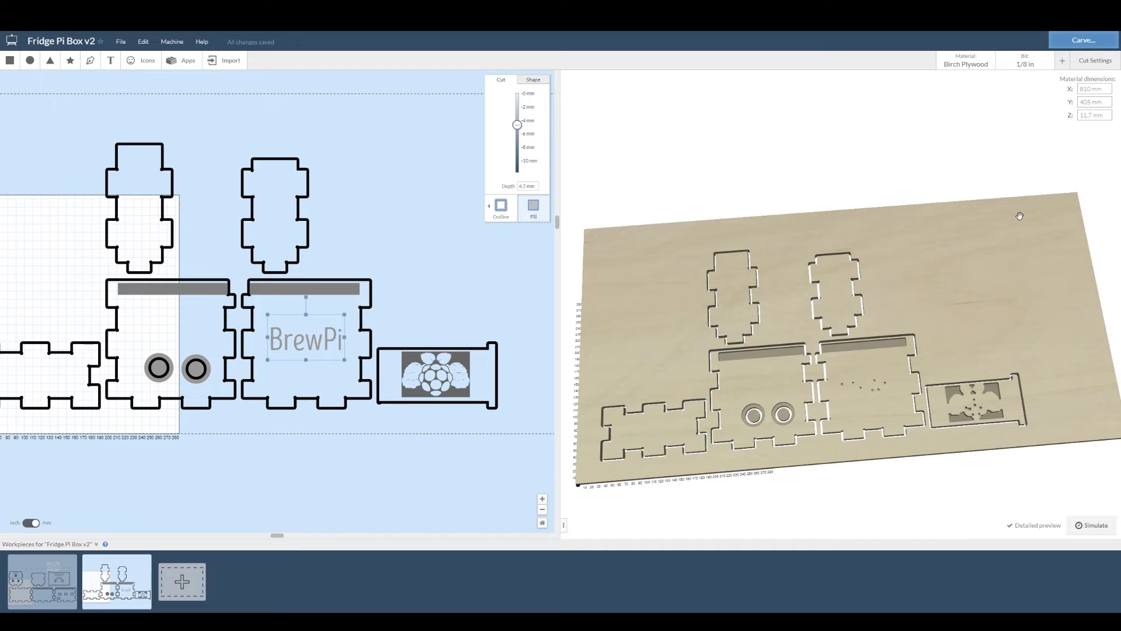
Change the bit to the 1/32 in upcut end mill
left_click(1020, 65)
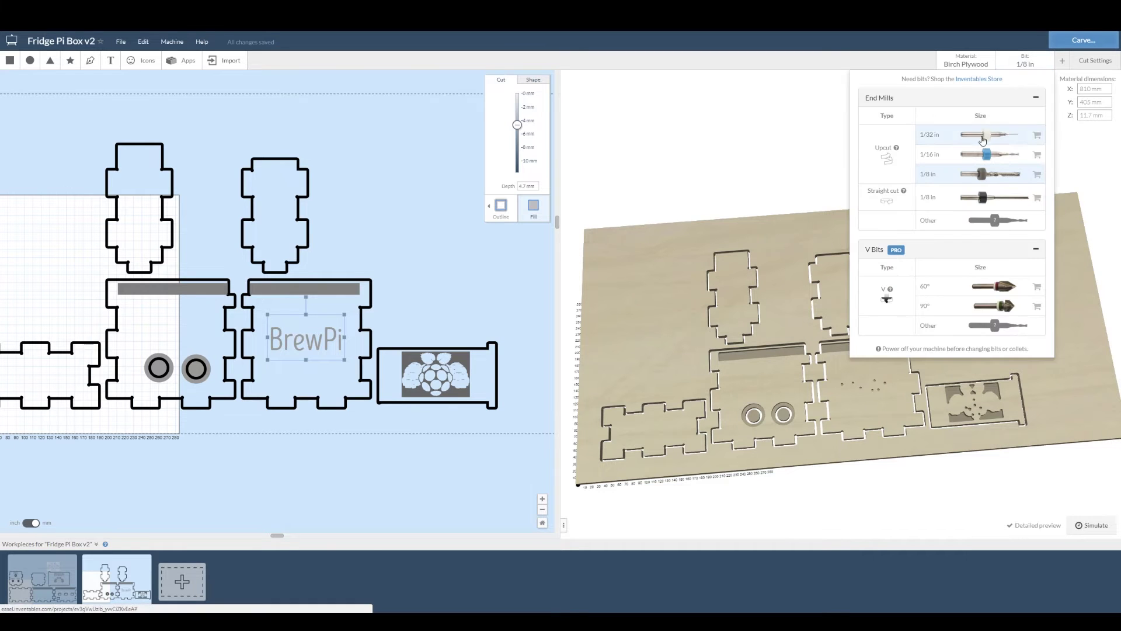
left_click(981, 139)
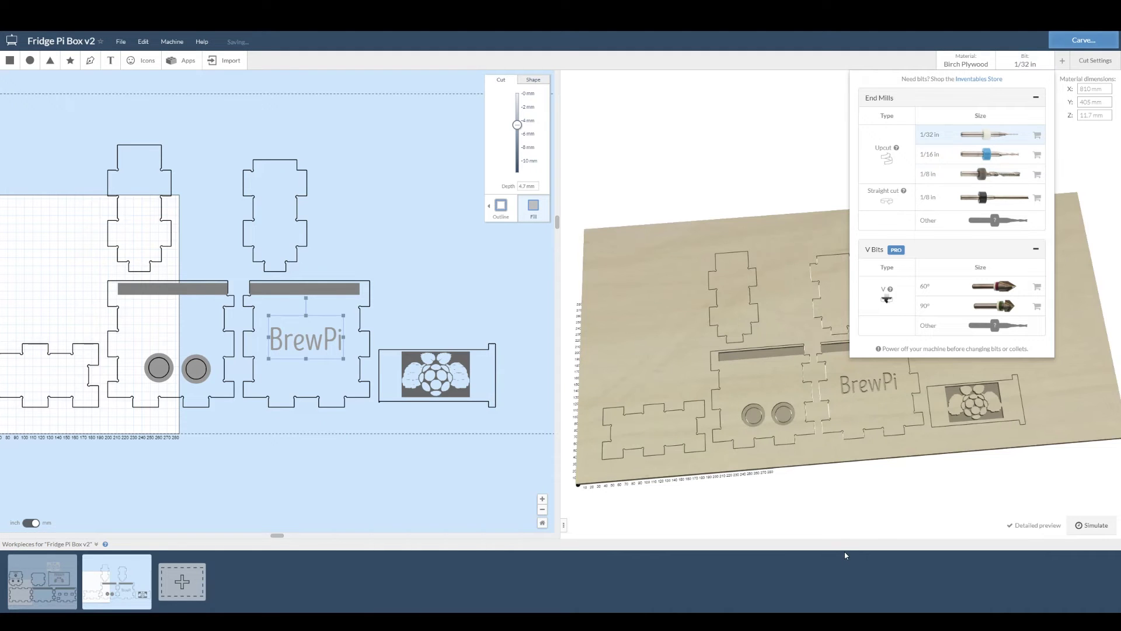
left_click(880, 527)
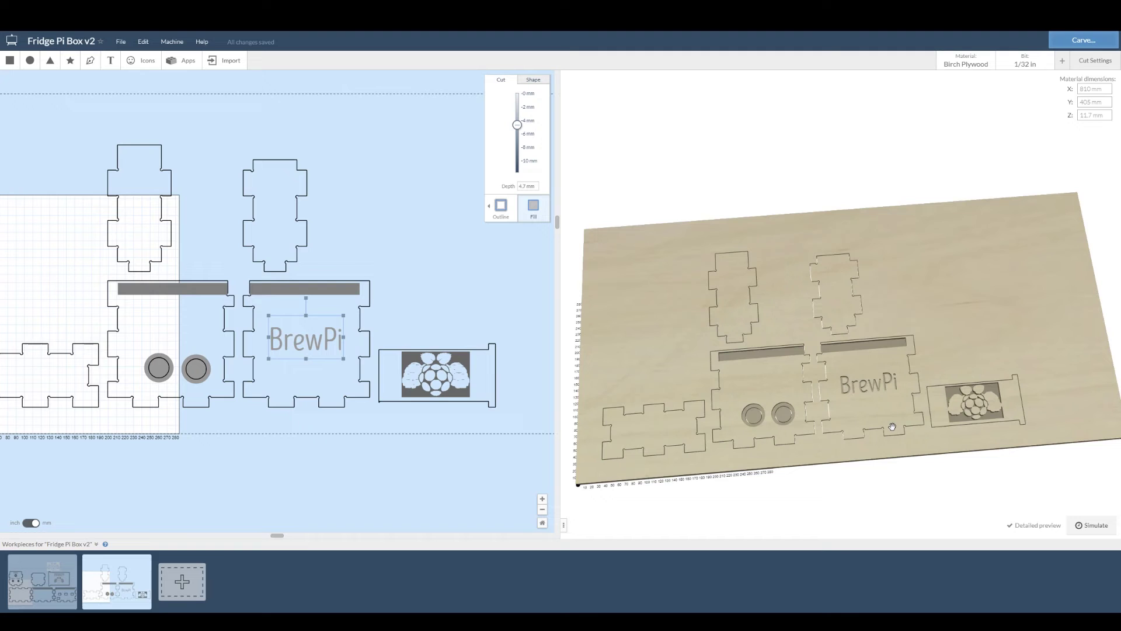
Open the cut settings for Birch Plywood and switch them from recommended to custom
left_click(1086, 64)
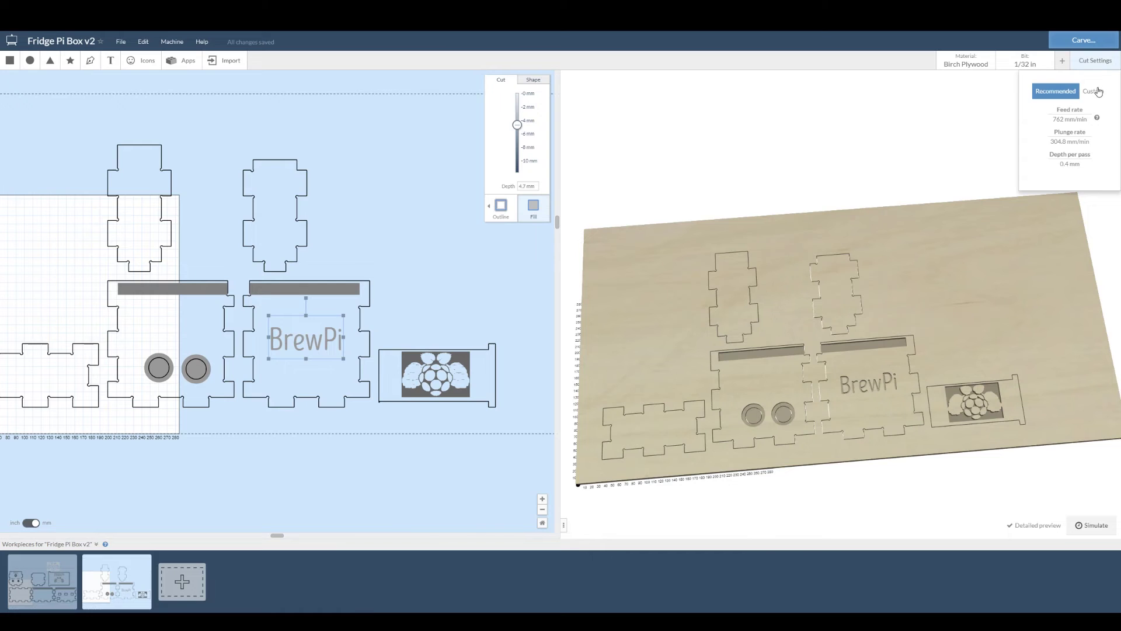
left_click(1098, 92)
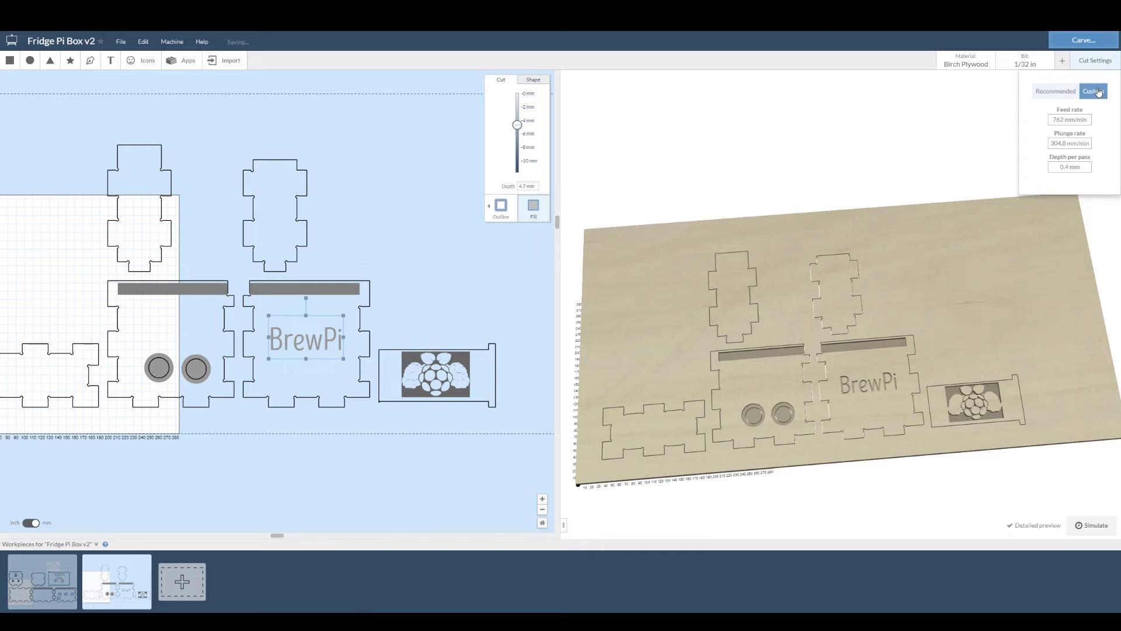
Try Bubinga as the material, change it to Aluminum, and check the recommended cut settings
left_click(955, 63)
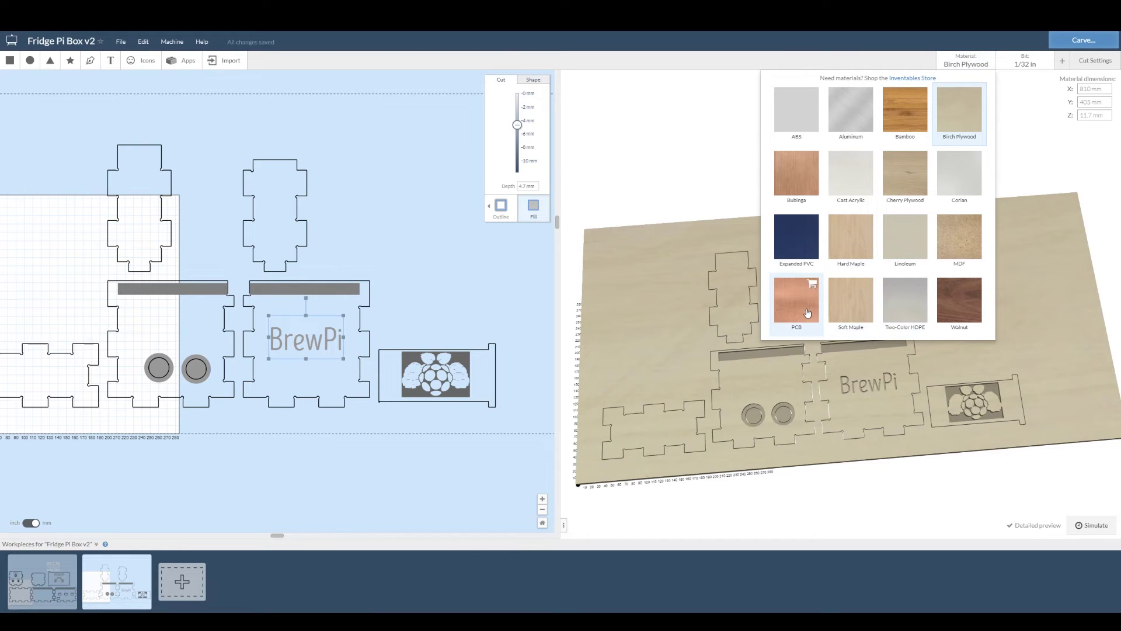
left_click(804, 177)
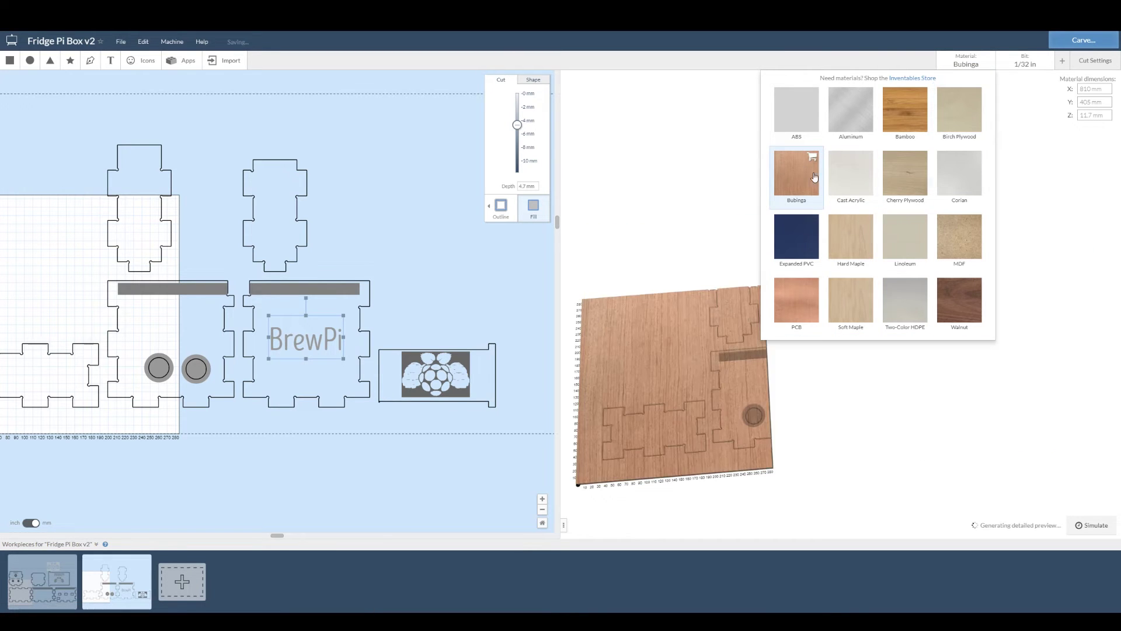
left_click(858, 118)
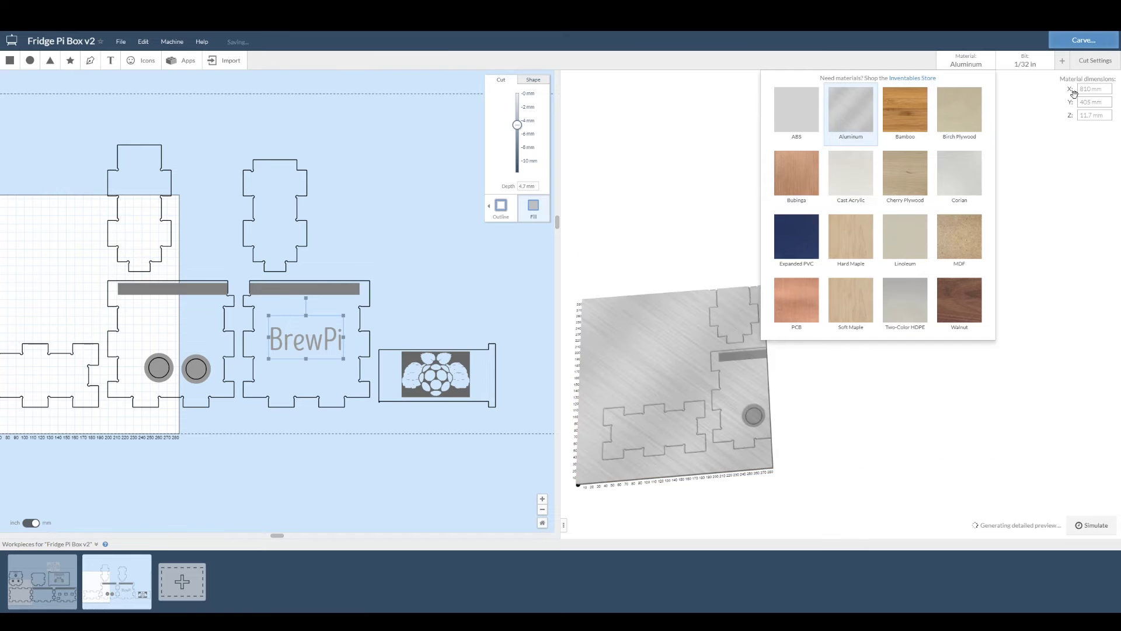
left_click(1095, 60)
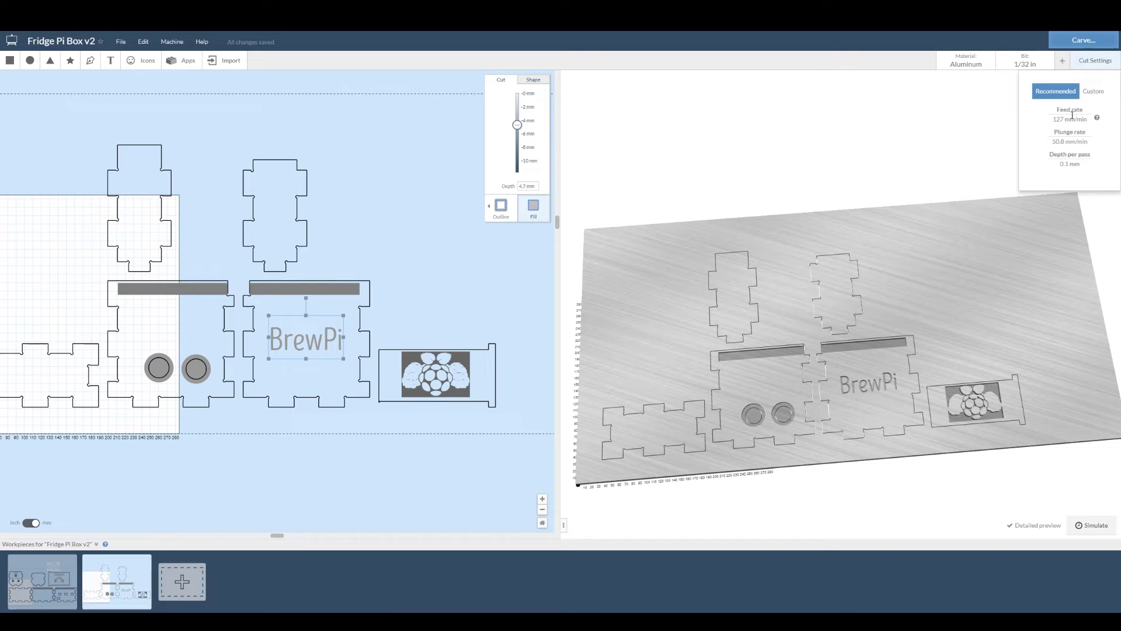
Change the material to Cherry Plywood and check its recommended feed rate, plunge rate and depth per pass
left_click(970, 66)
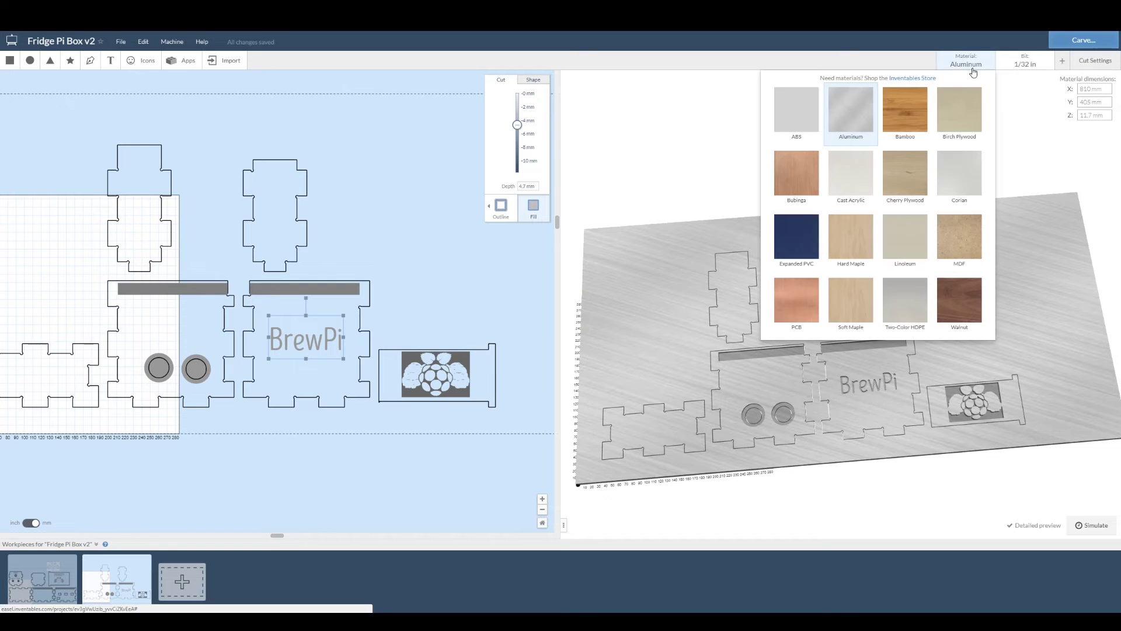
left_click(907, 176)
left_click(1089, 62)
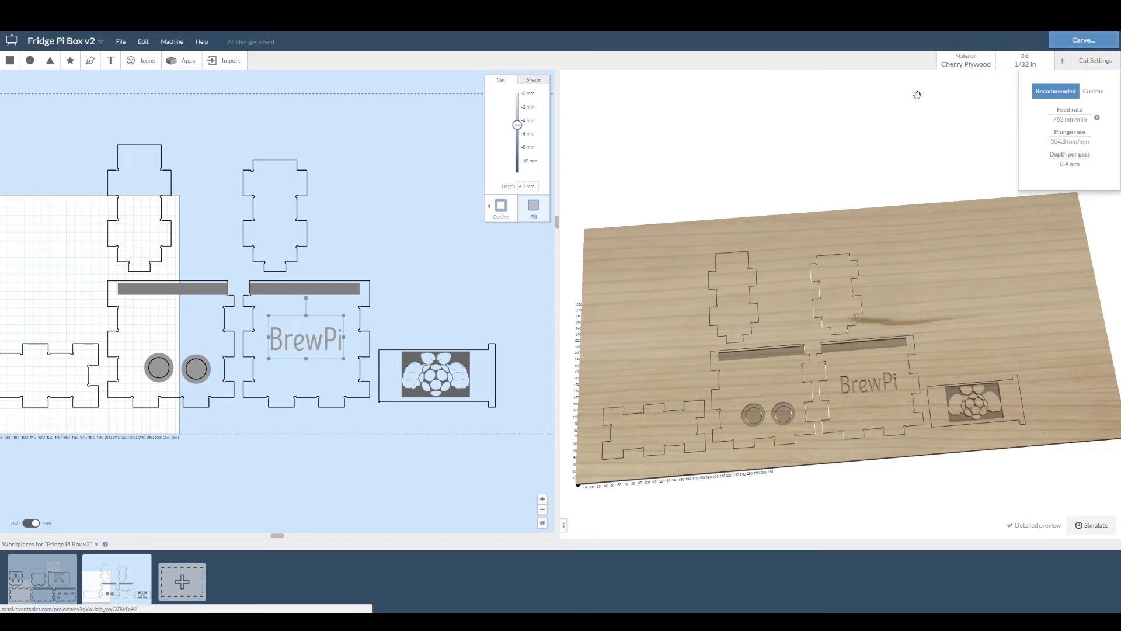
Set the material back to Aluminum and review its recommended cut settings for comparison
left_click(965, 66)
left_click(854, 108)
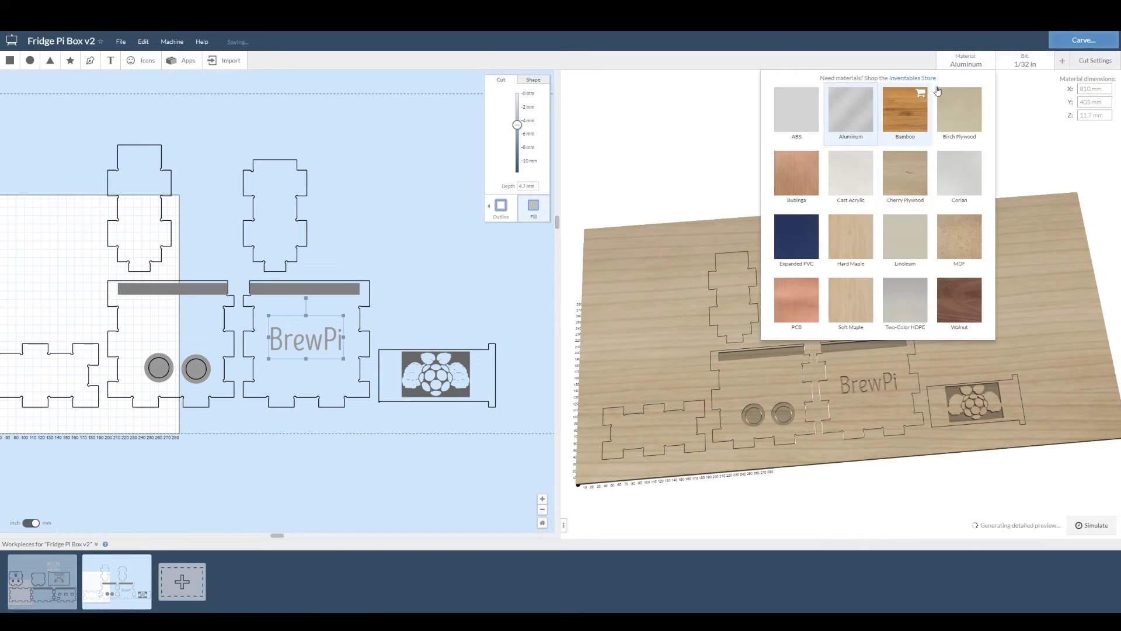
left_click(1092, 58)
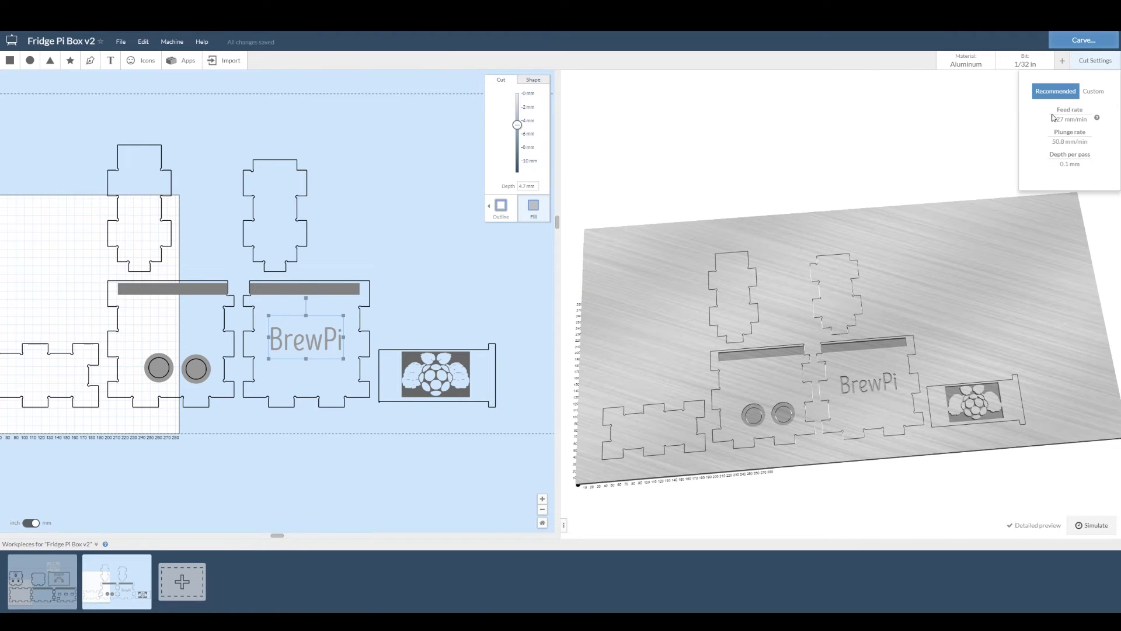
Start the carve process to view the driver installation dialog, and close it without downloading
left_click(1073, 41)
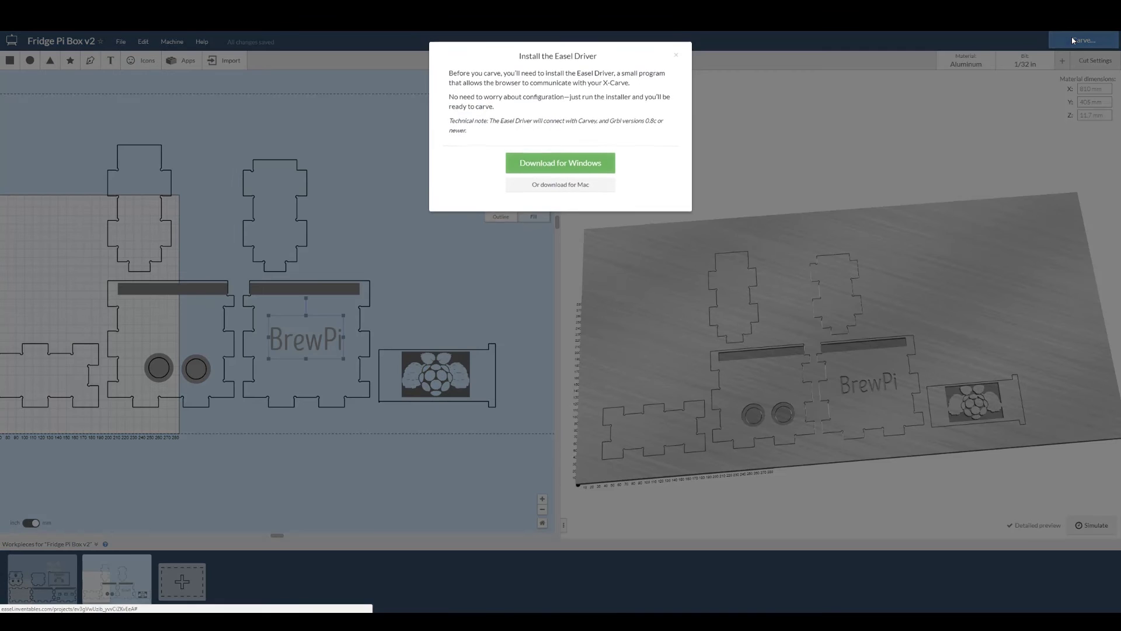
left_click(676, 56)
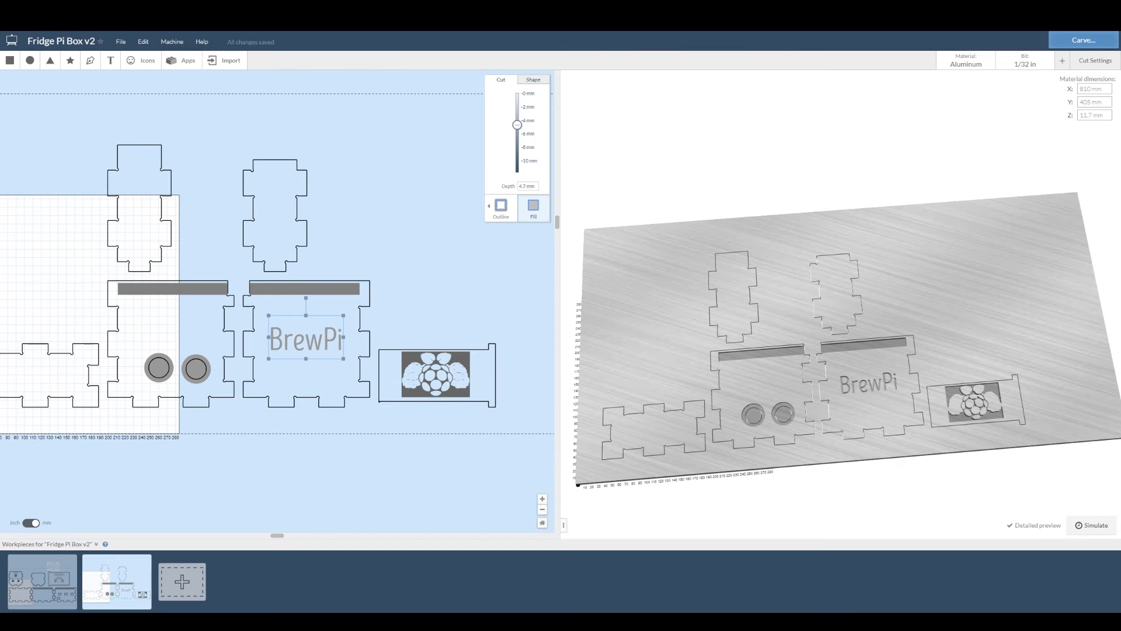